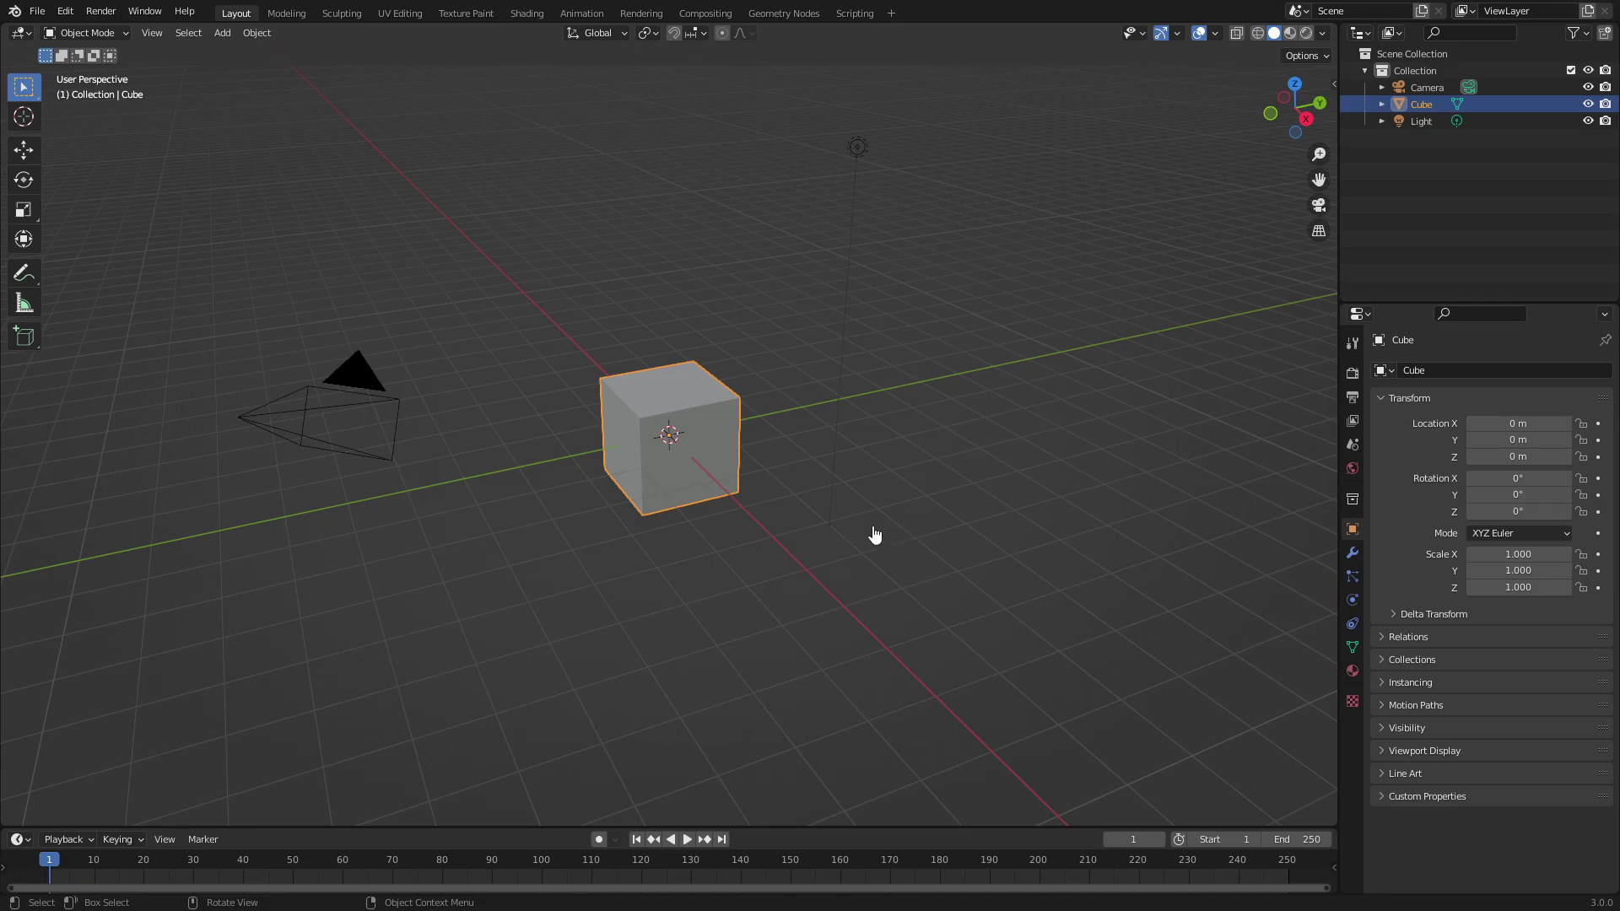
Try free moving and rotating the cube, cancelling each so it stays at the origin.
{"action": "scroll", "coordinate": [868, 536], "scroll_direction": "up", "scroll_amount": 4}
{"action": "middle_click_drag", "start_coordinate": [785, 406], "coordinate": [875, 387]}
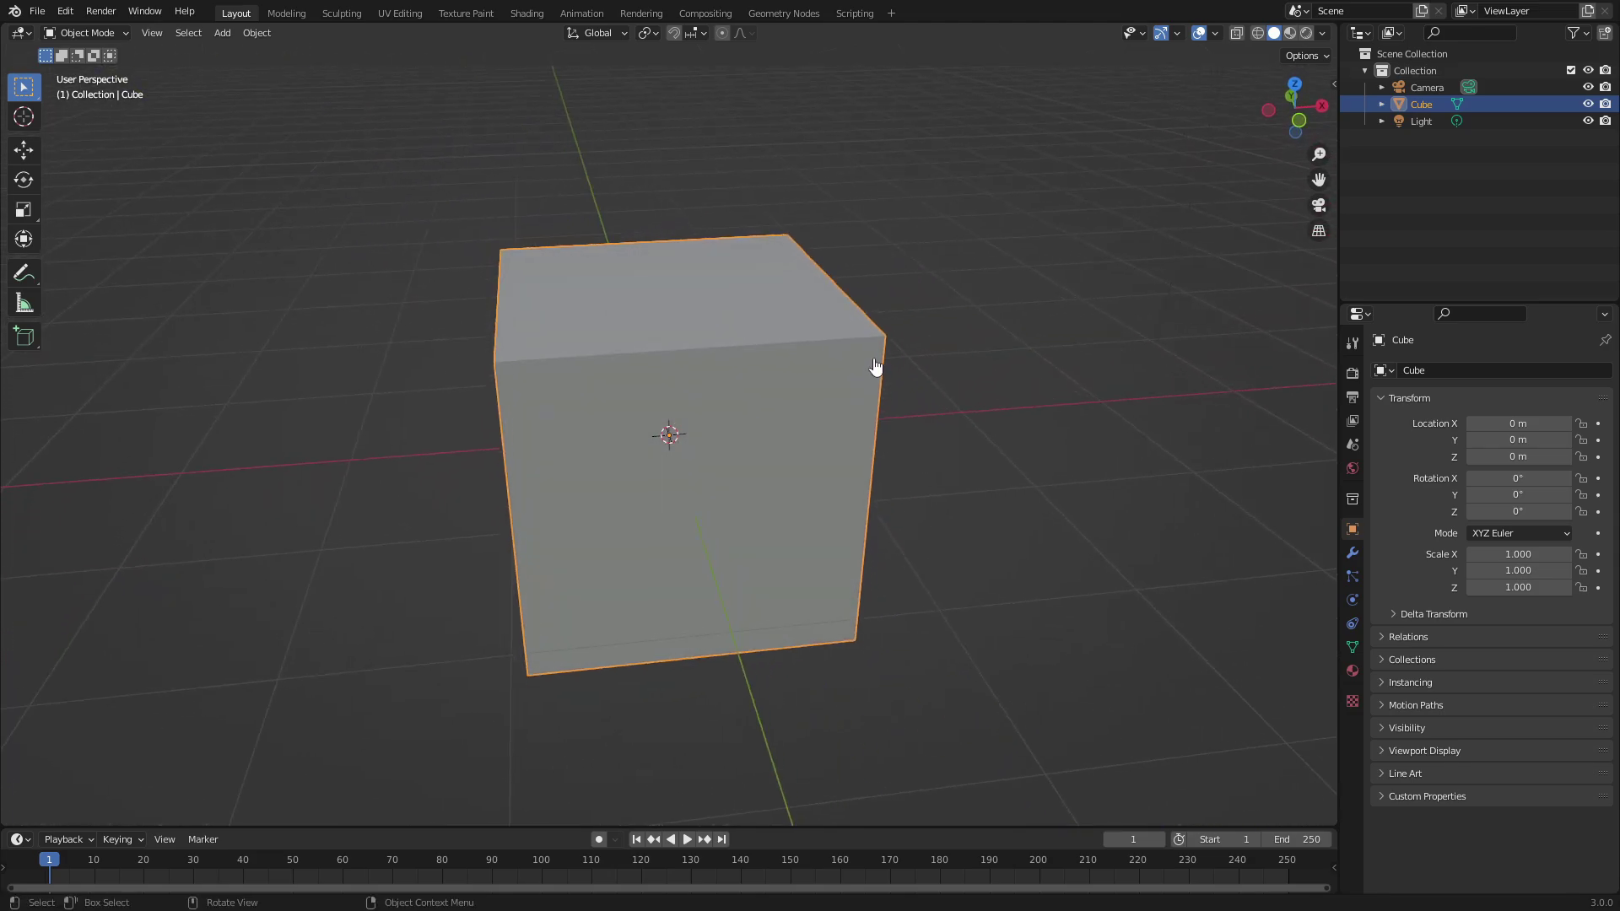
{"action": "key", "text": "g"}
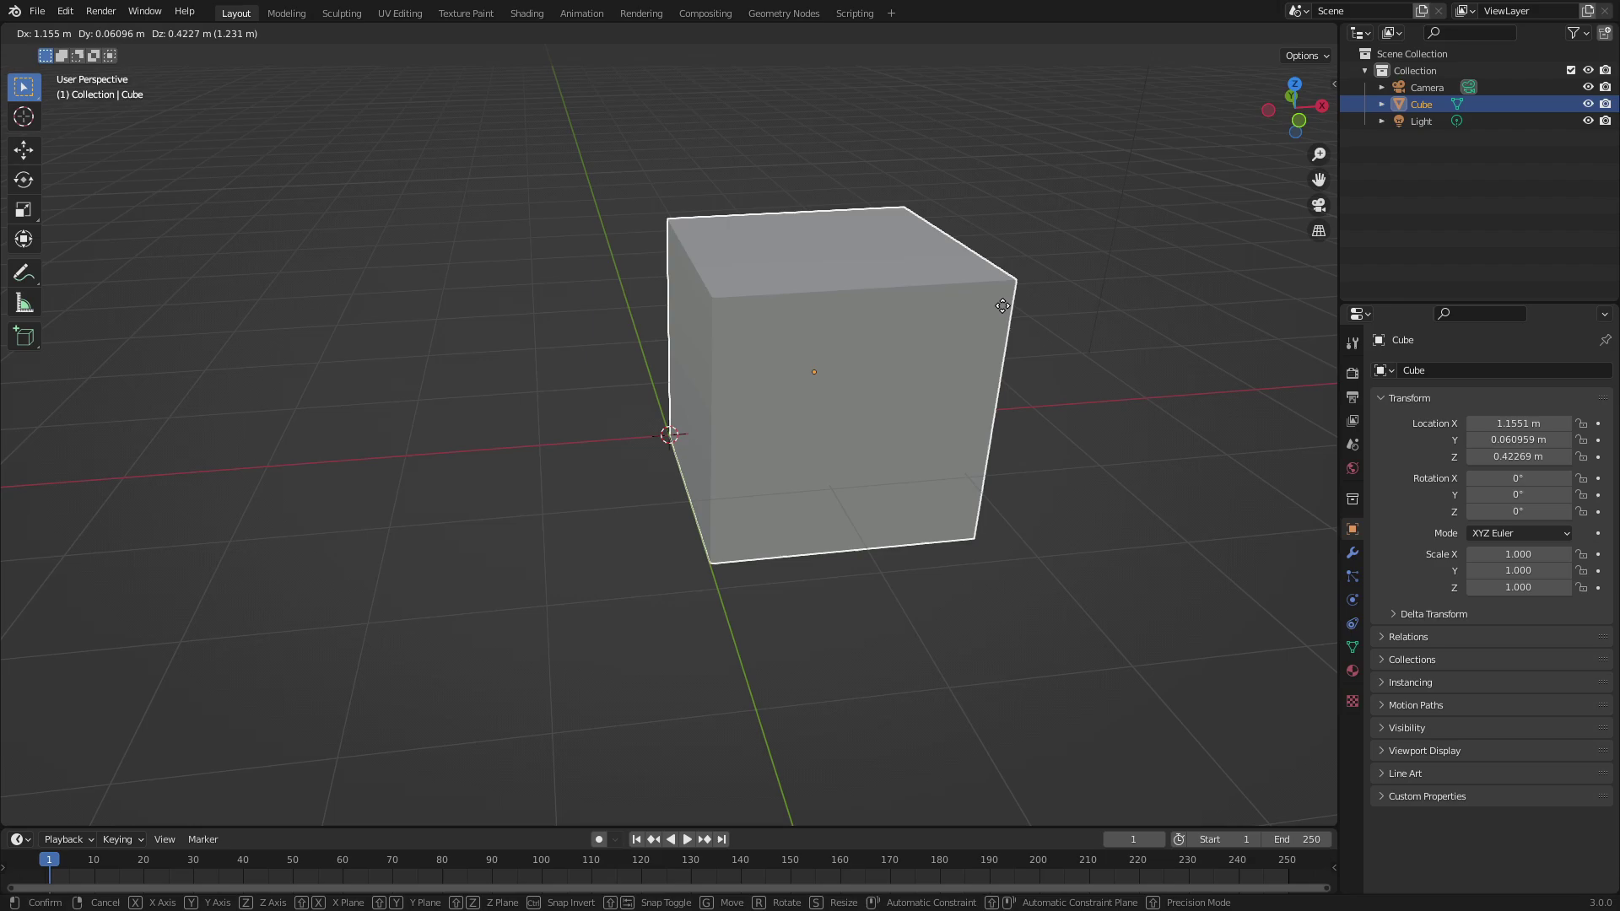
{"action": "key", "text": "Escape"}
{"action": "key", "text": "r"}
{"action": "key", "text": "r"}
{"action": "key", "text": "Escape"}
{"action": "key", "text": "g"}
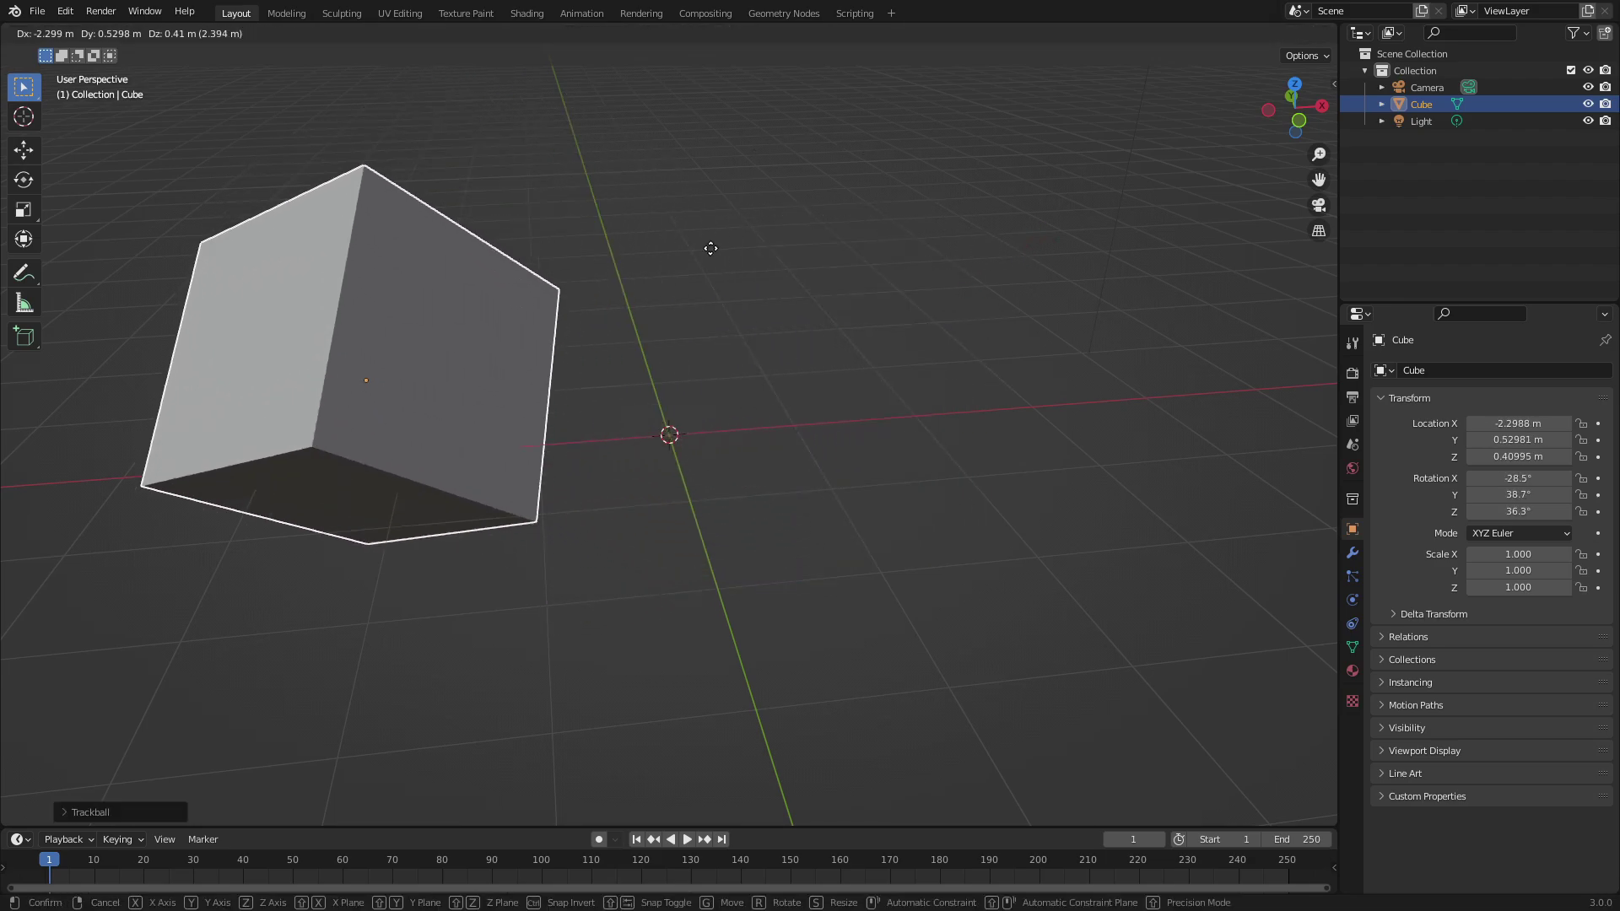
{"action": "key", "text": "Escape"}
Turn on the magnet Snap toggle and test snapped moves, leaving the cube at the origin.
{"action": "middle_click_drag", "start_coordinate": [843, 315], "coordinate": [809, 279]}
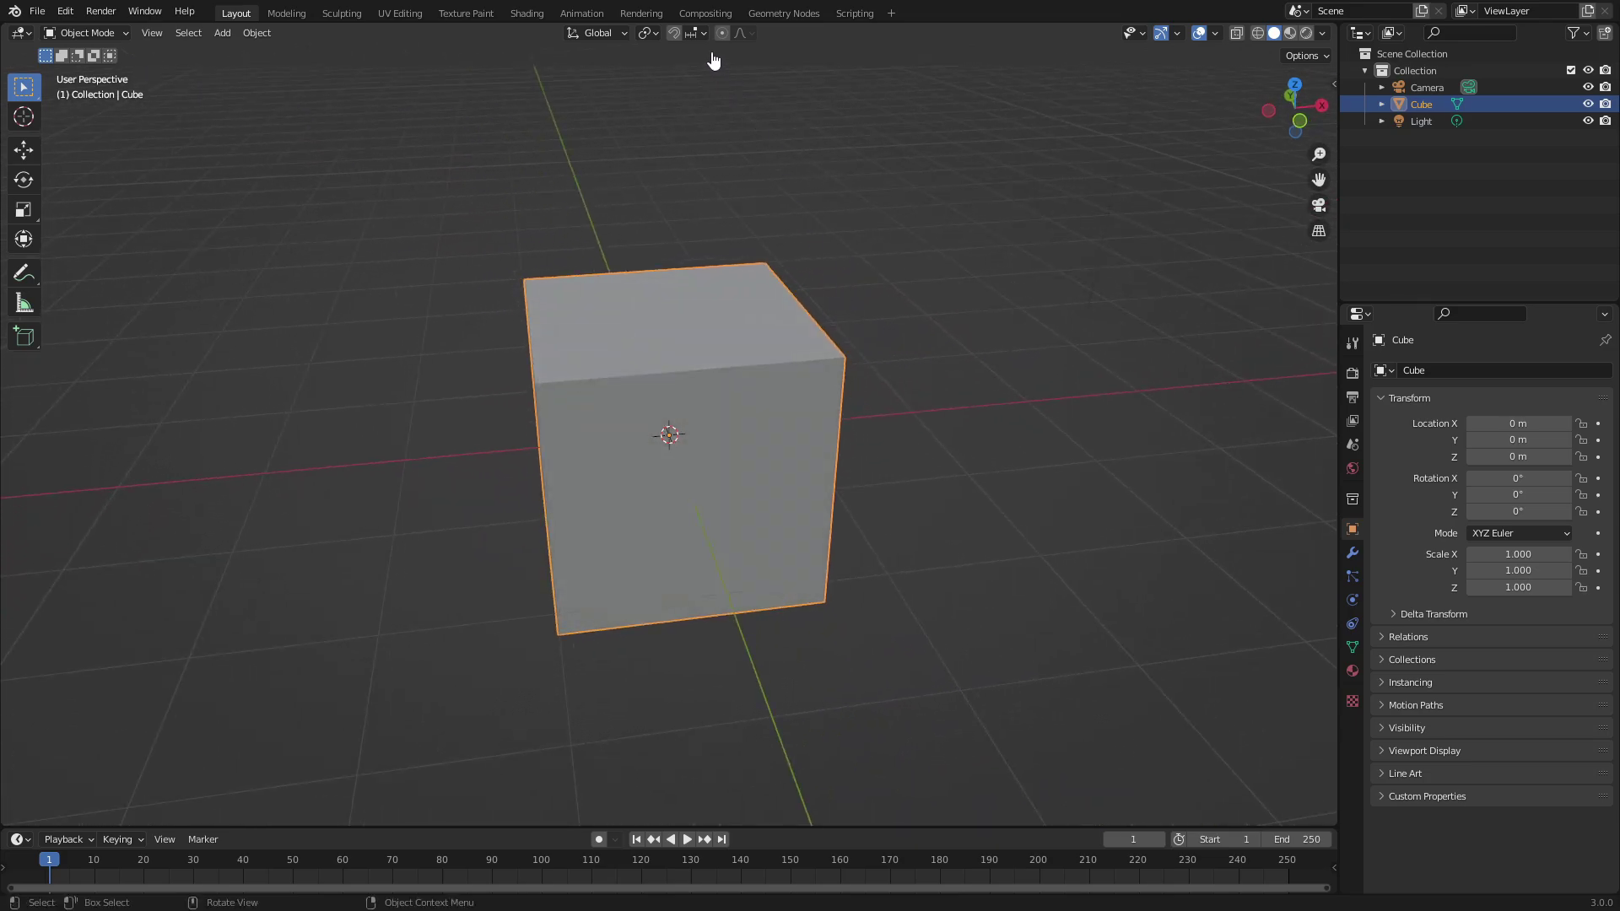
{"action": "left_click", "coordinate": [674, 34]}
{"action": "key", "text": "g"}
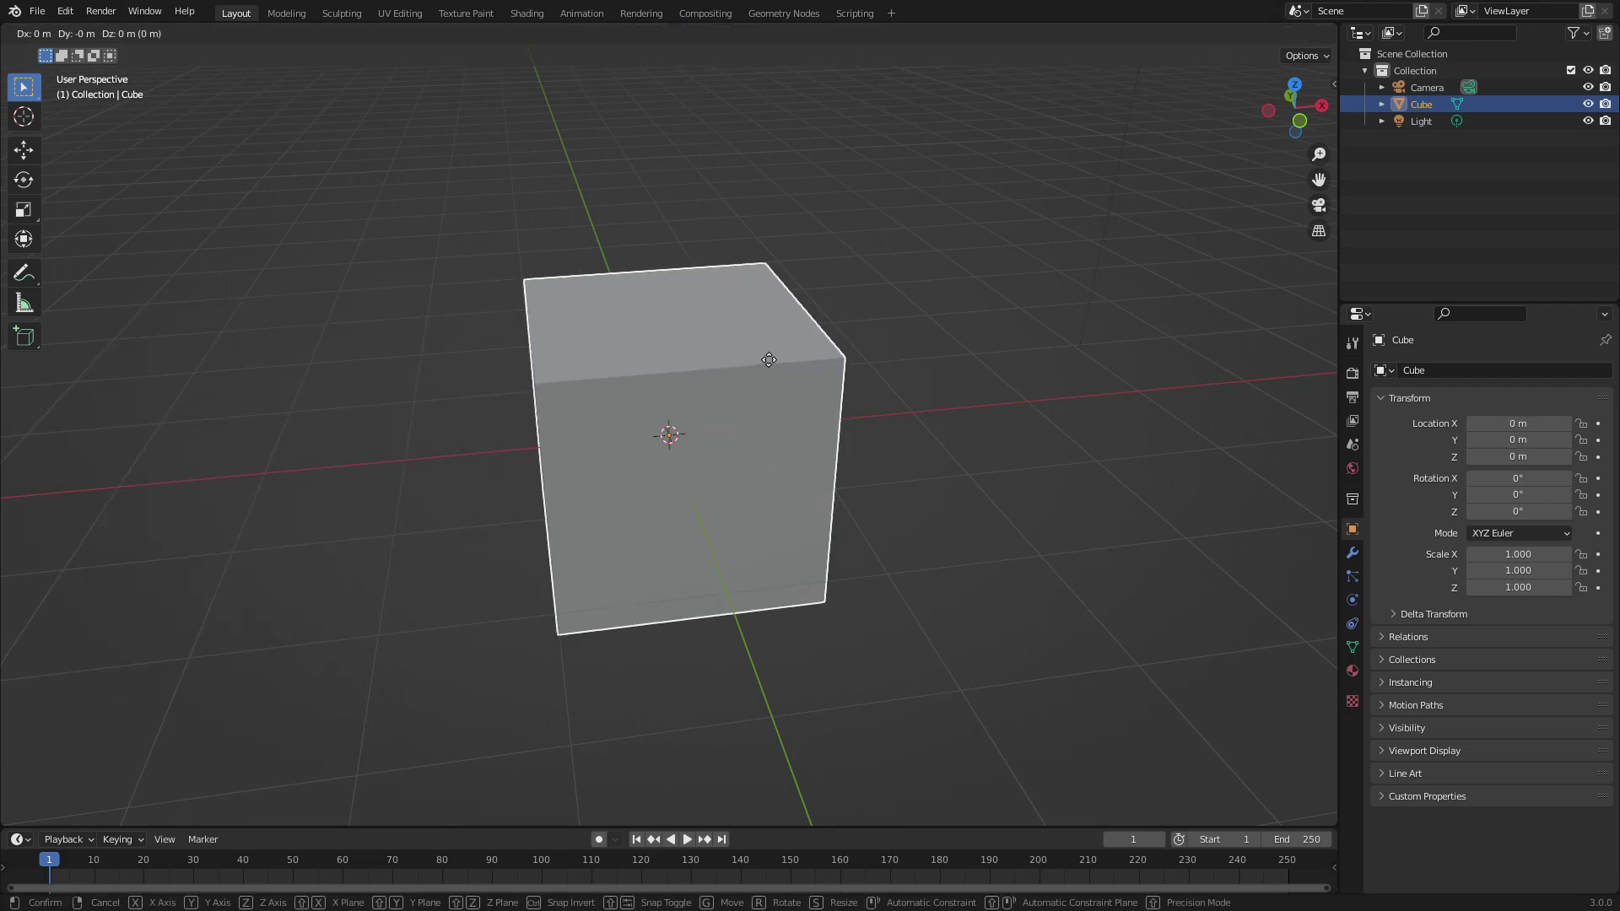
{"action": "key", "text": "Escape"}
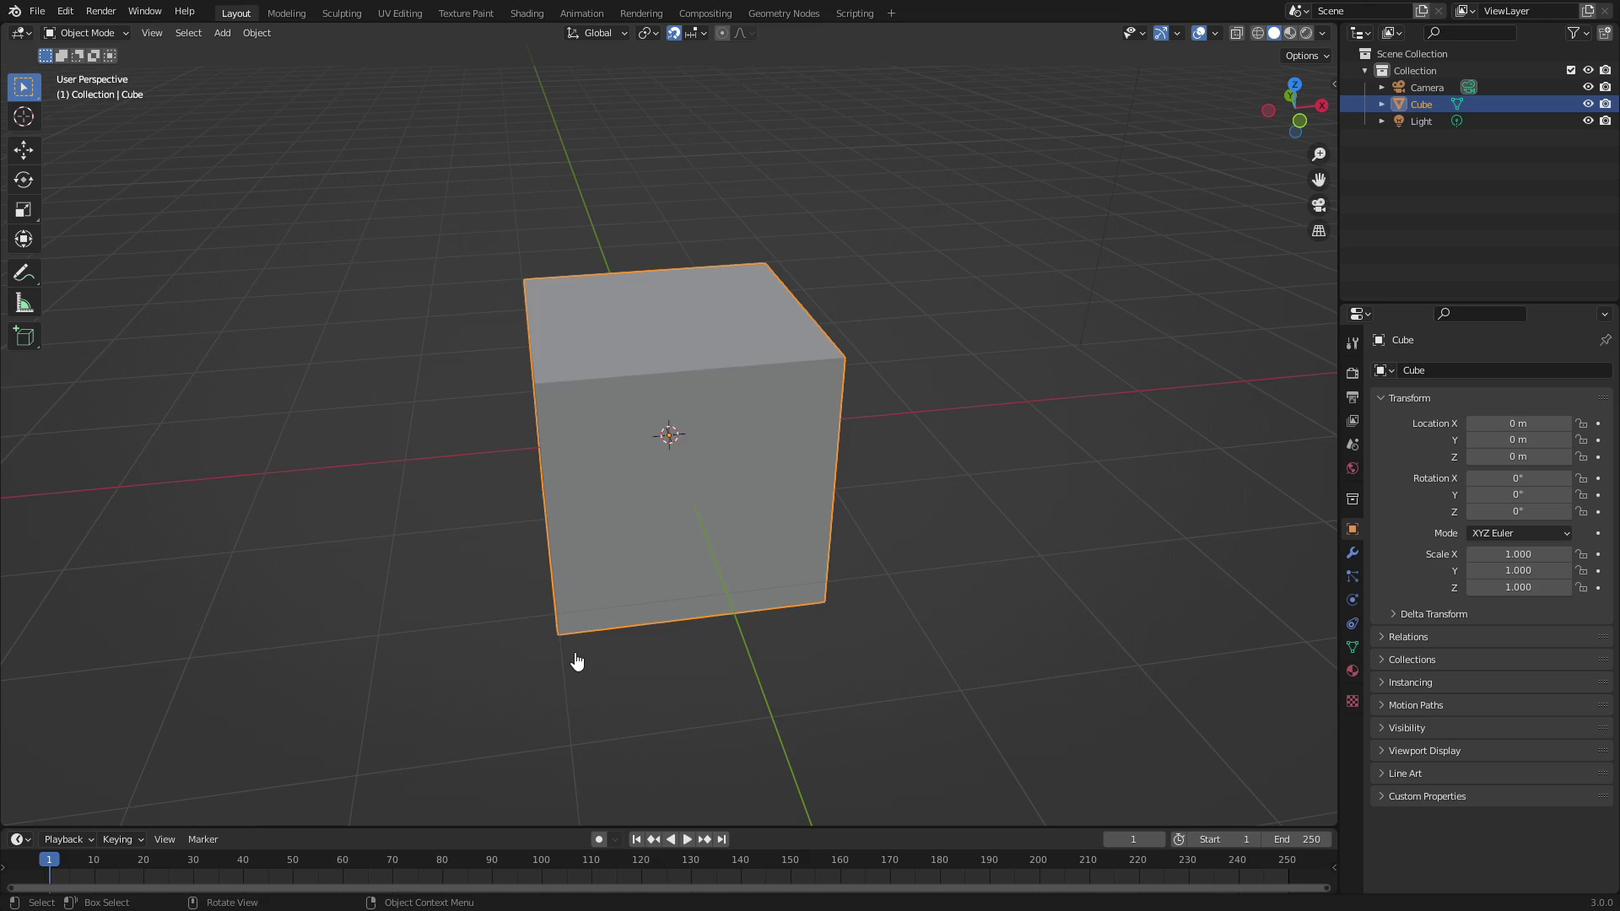
{"action": "key", "text": "ctrl+z"}
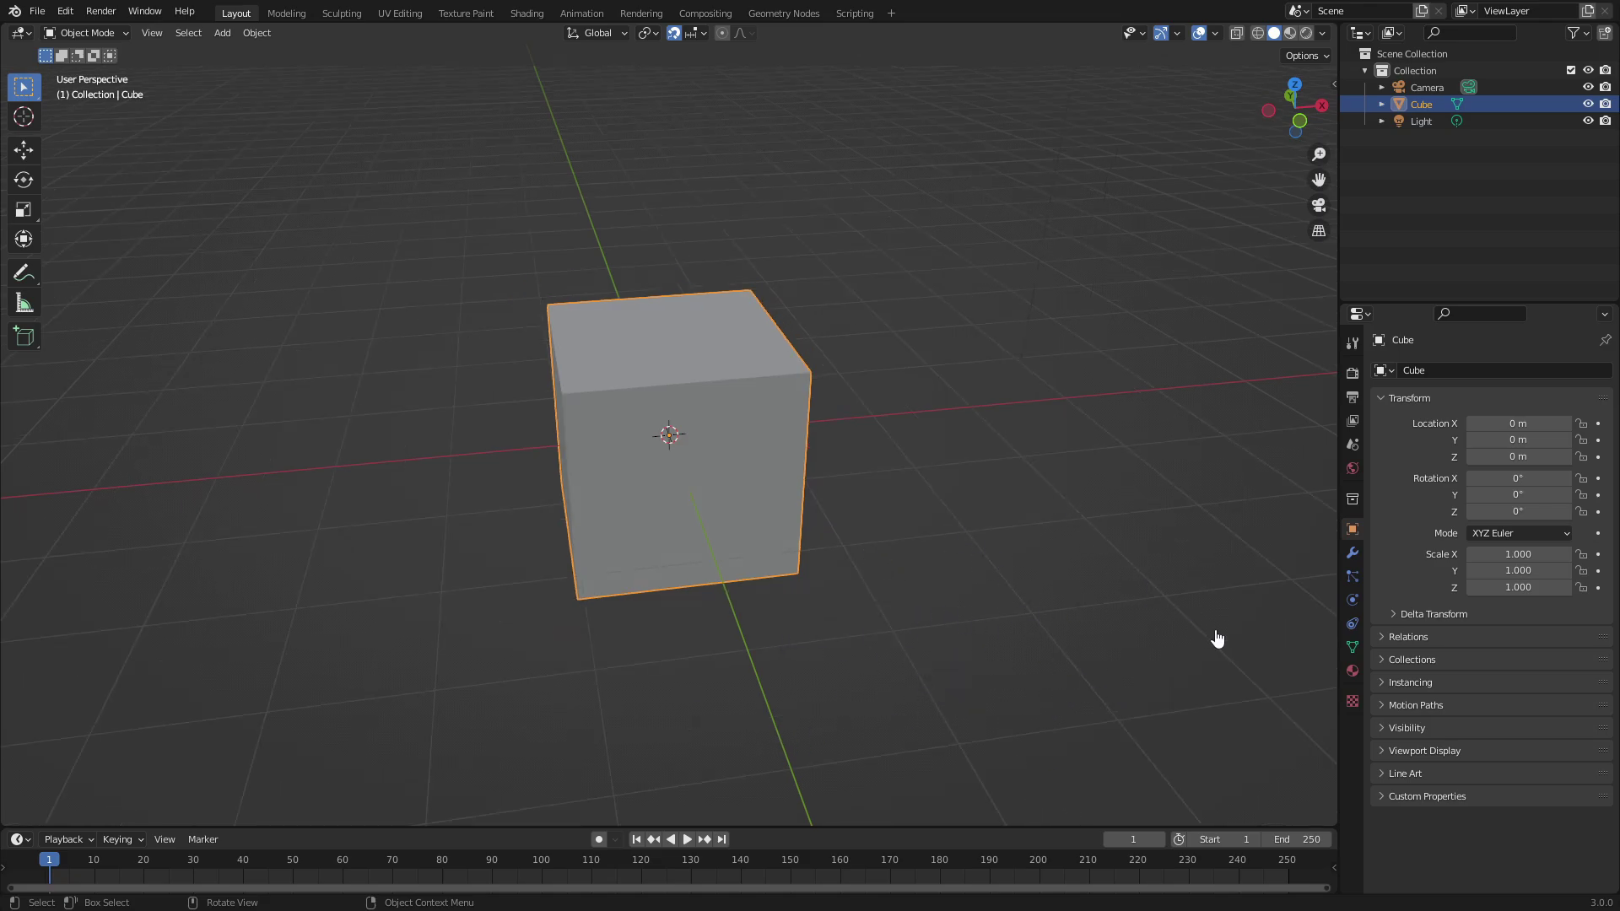
{"action": "middle_click_drag", "start_coordinate": [732, 448], "coordinate": [770, 463]}
{"action": "key", "text": "g"}
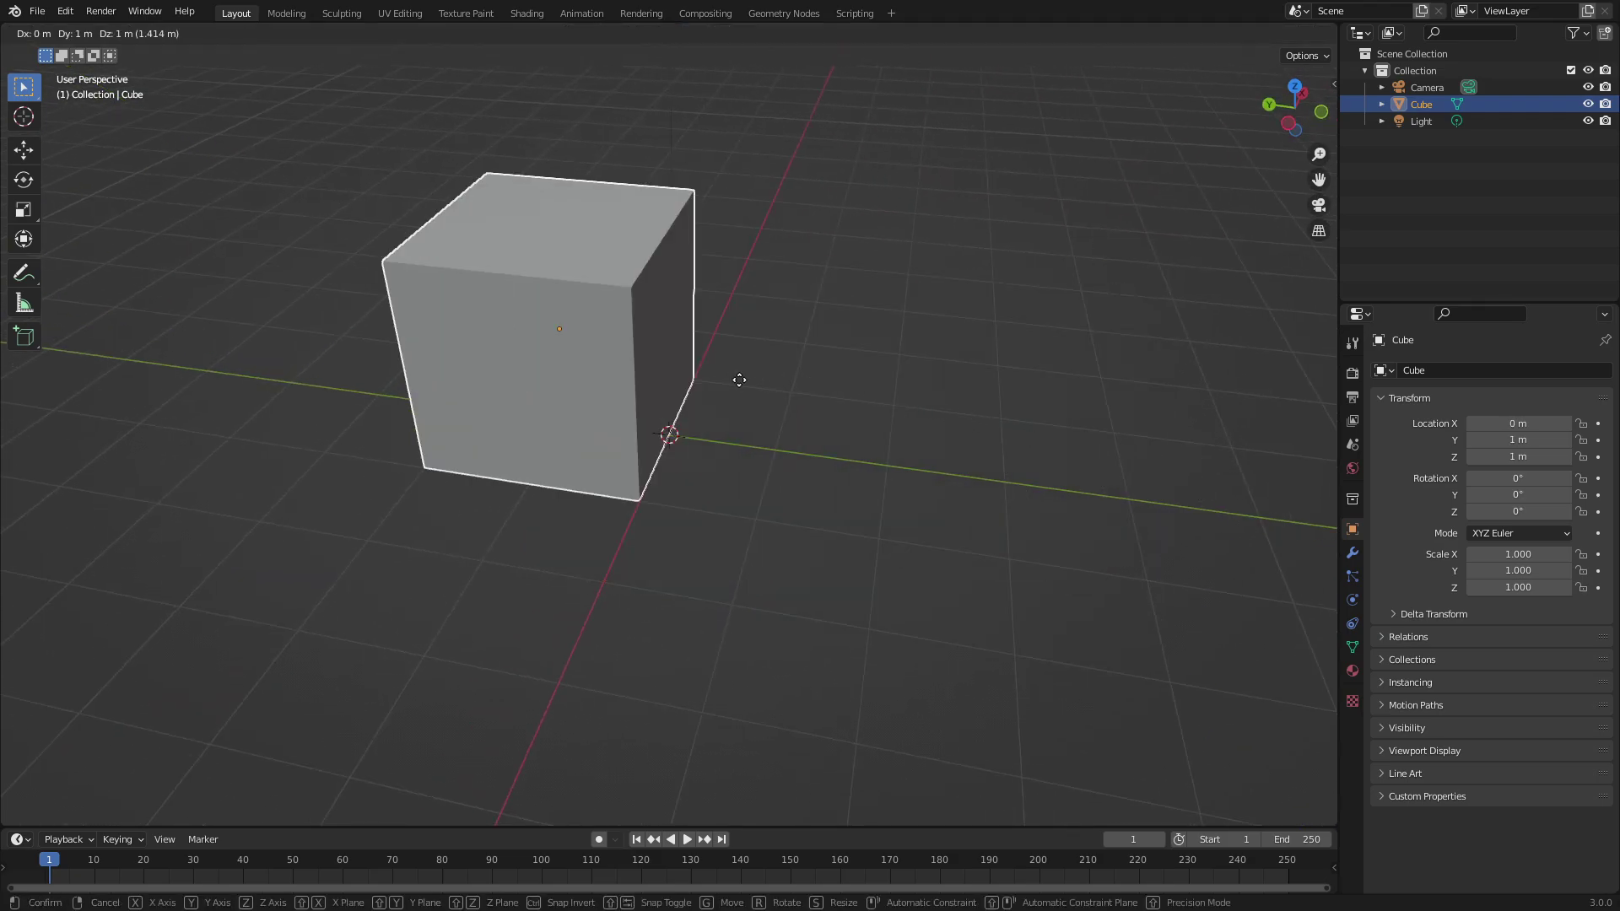
{"action": "left_click", "coordinate": [909, 445]}
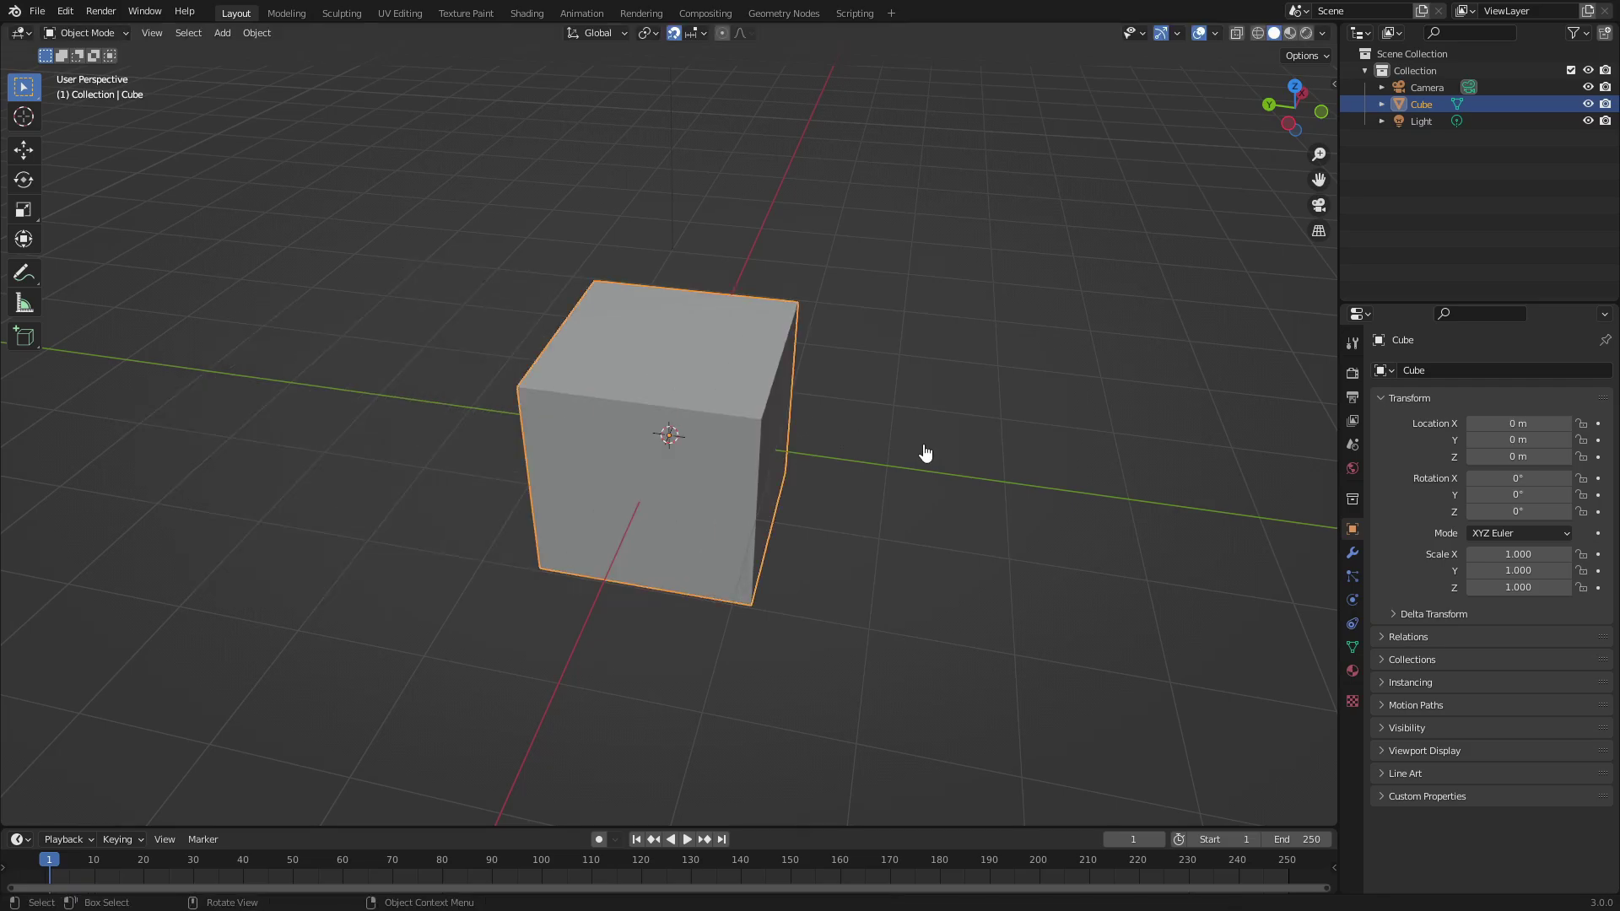
{"action": "key", "text": "KP_7"}
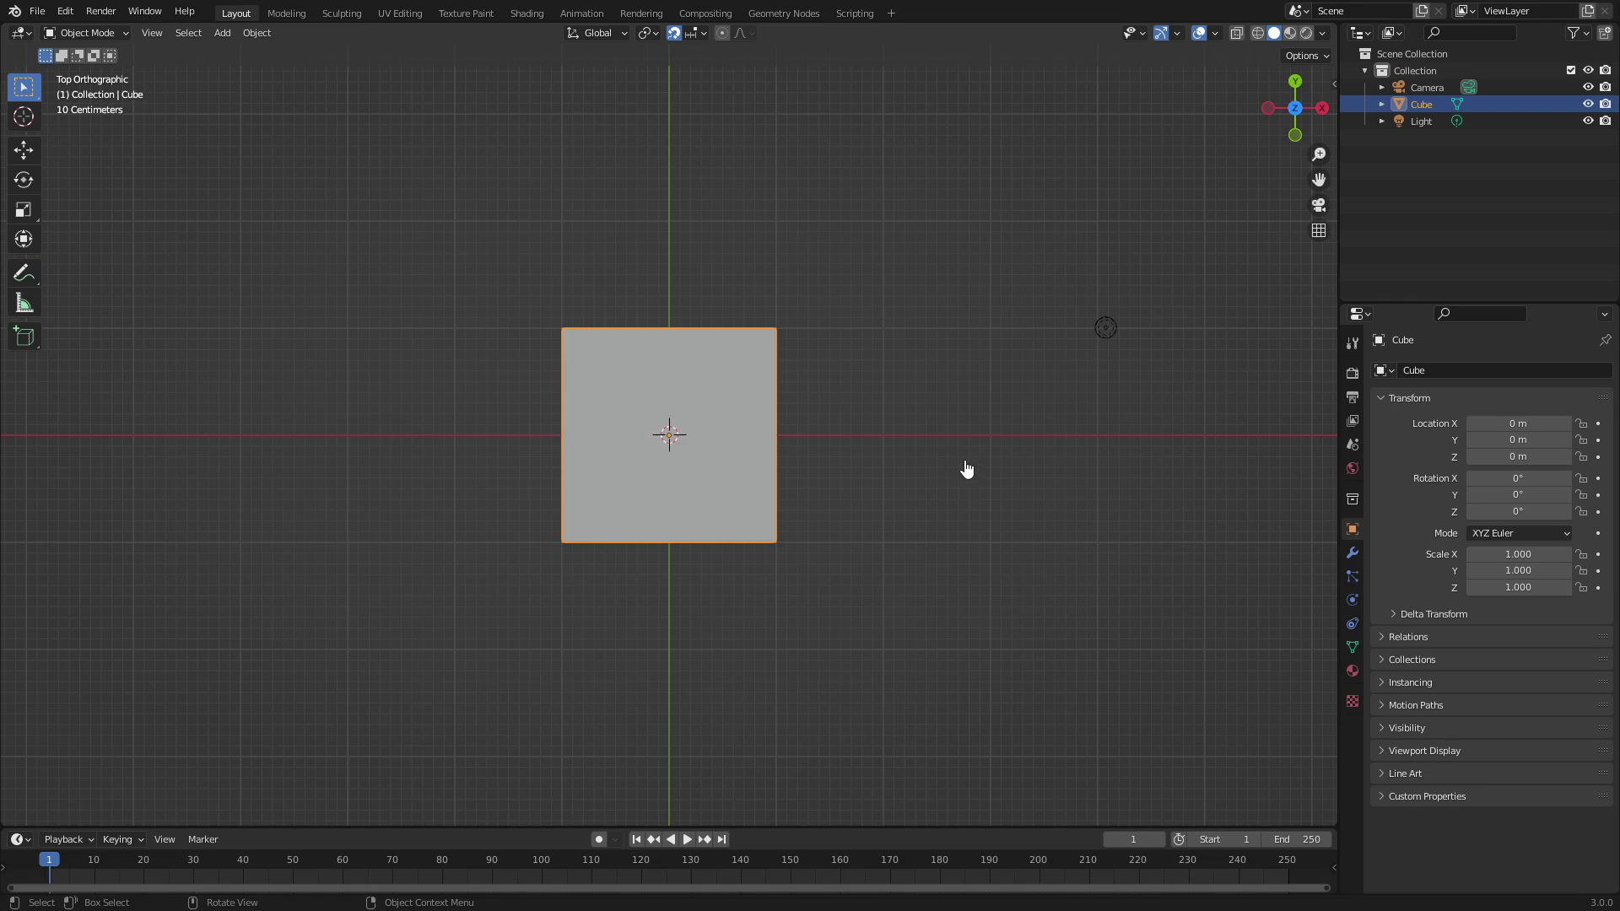
{"action": "scroll", "coordinate": [844, 405], "scroll_direction": "up", "scroll_amount": 3}
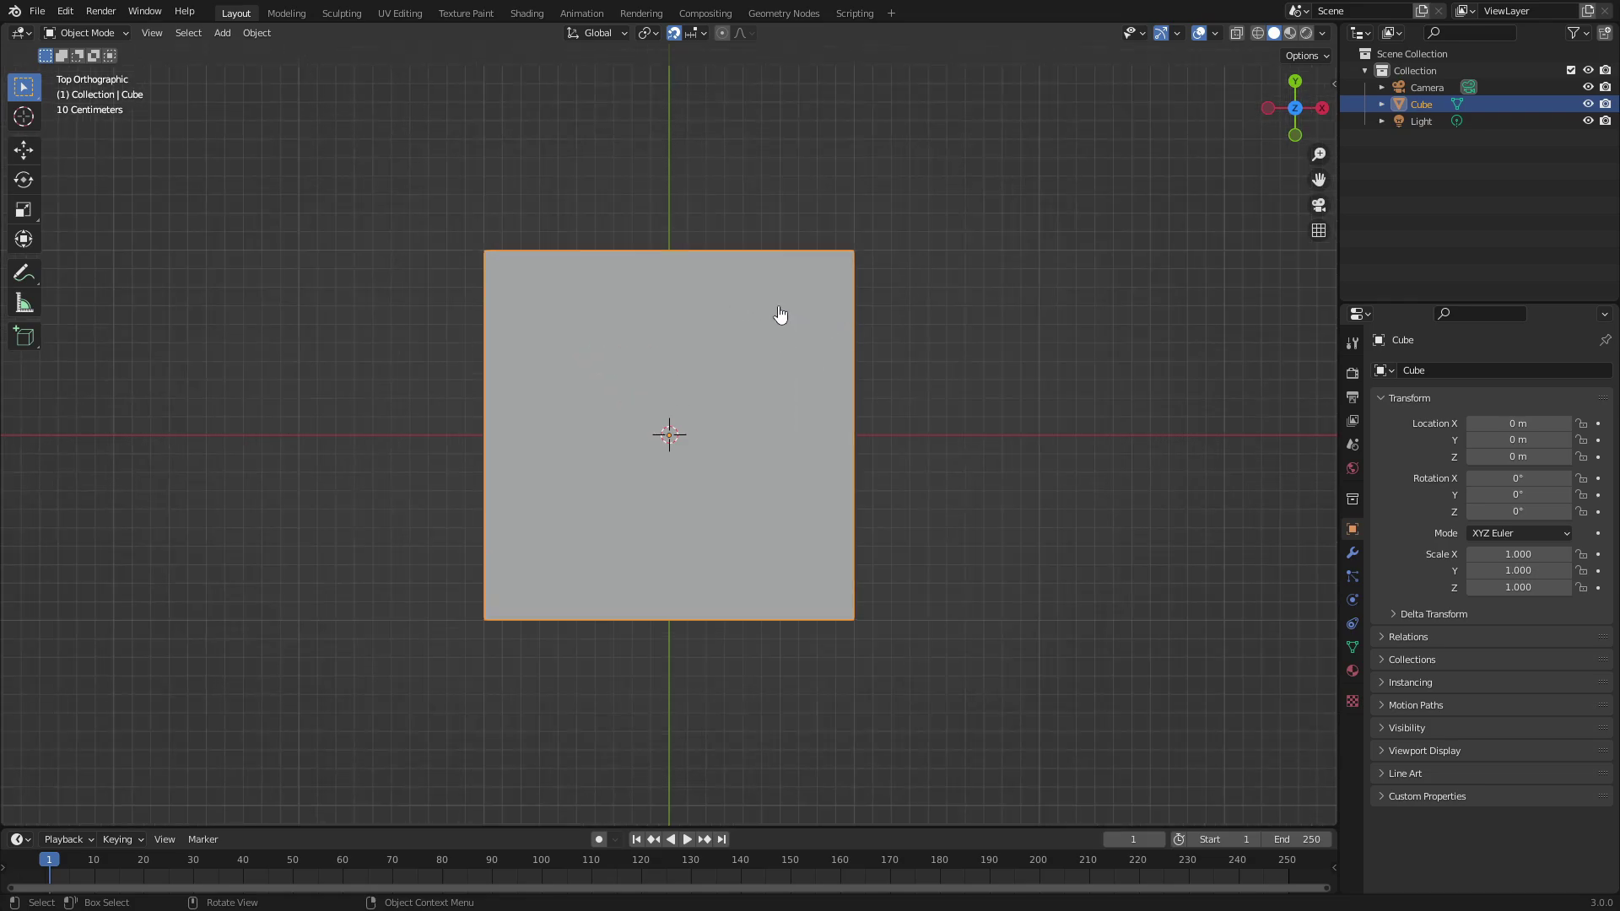
{"action": "scroll", "coordinate": [506, 257], "scroll_direction": "down", "scroll_amount": 4}
{"action": "scroll", "coordinate": [734, 430], "scroll_direction": "down", "scroll_amount": 1}
{"action": "scroll", "coordinate": [1023, 384], "scroll_direction": "up", "scroll_amount": 5}
{"action": "scroll", "coordinate": [1030, 385], "scroll_direction": "down", "scroll_amount": 2}
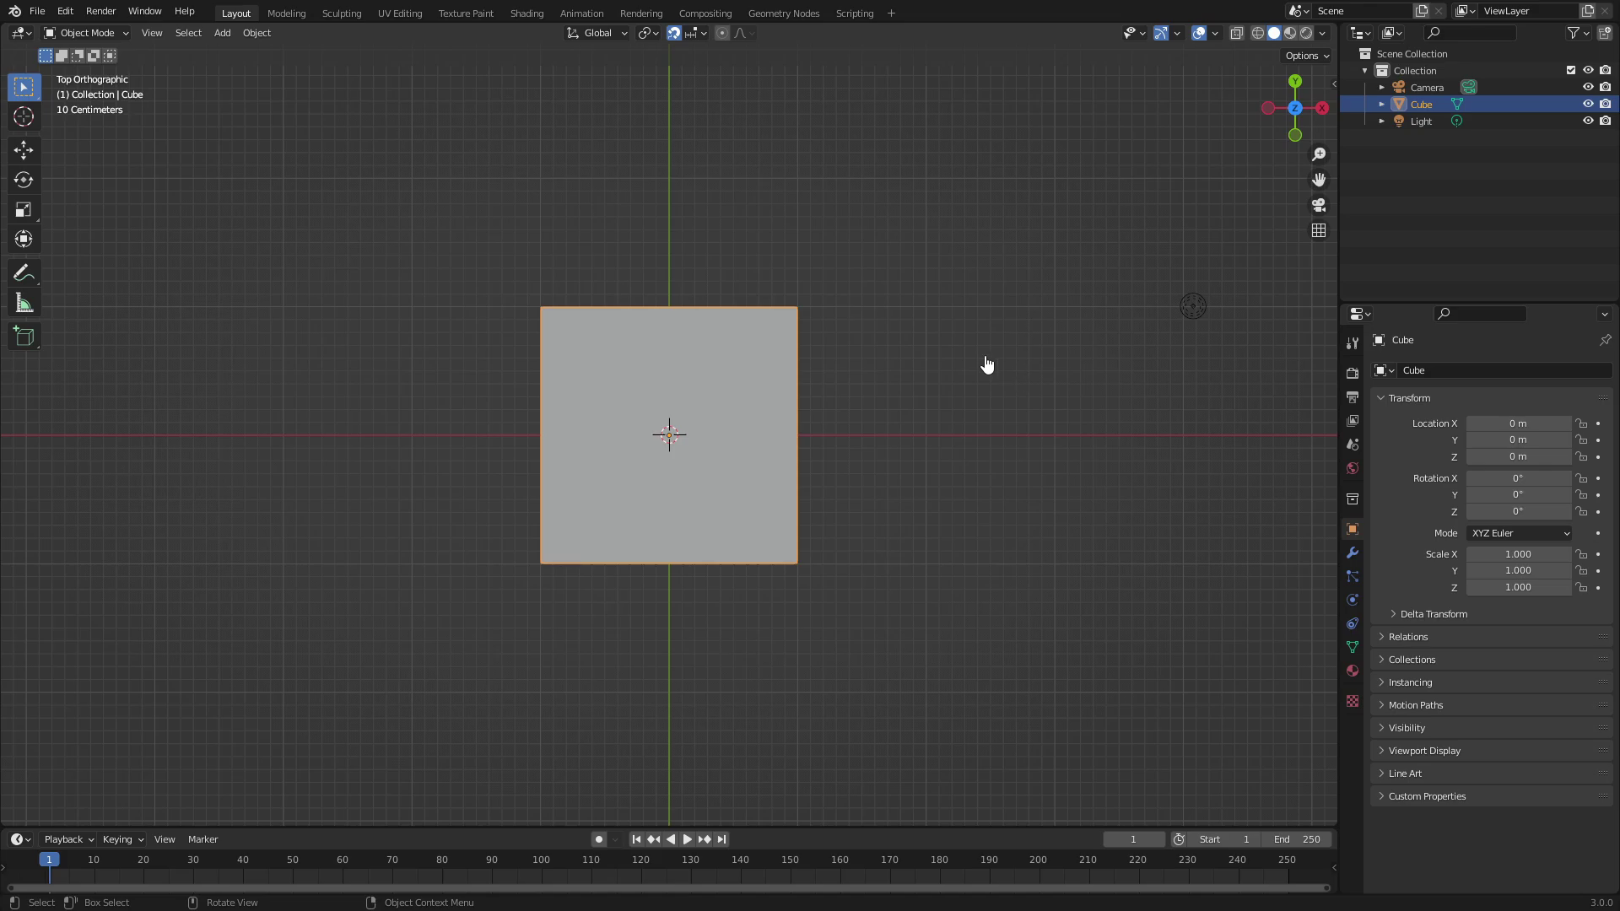
{"action": "middle_click_drag", "start_coordinate": [987, 365], "coordinate": [996, 302]}
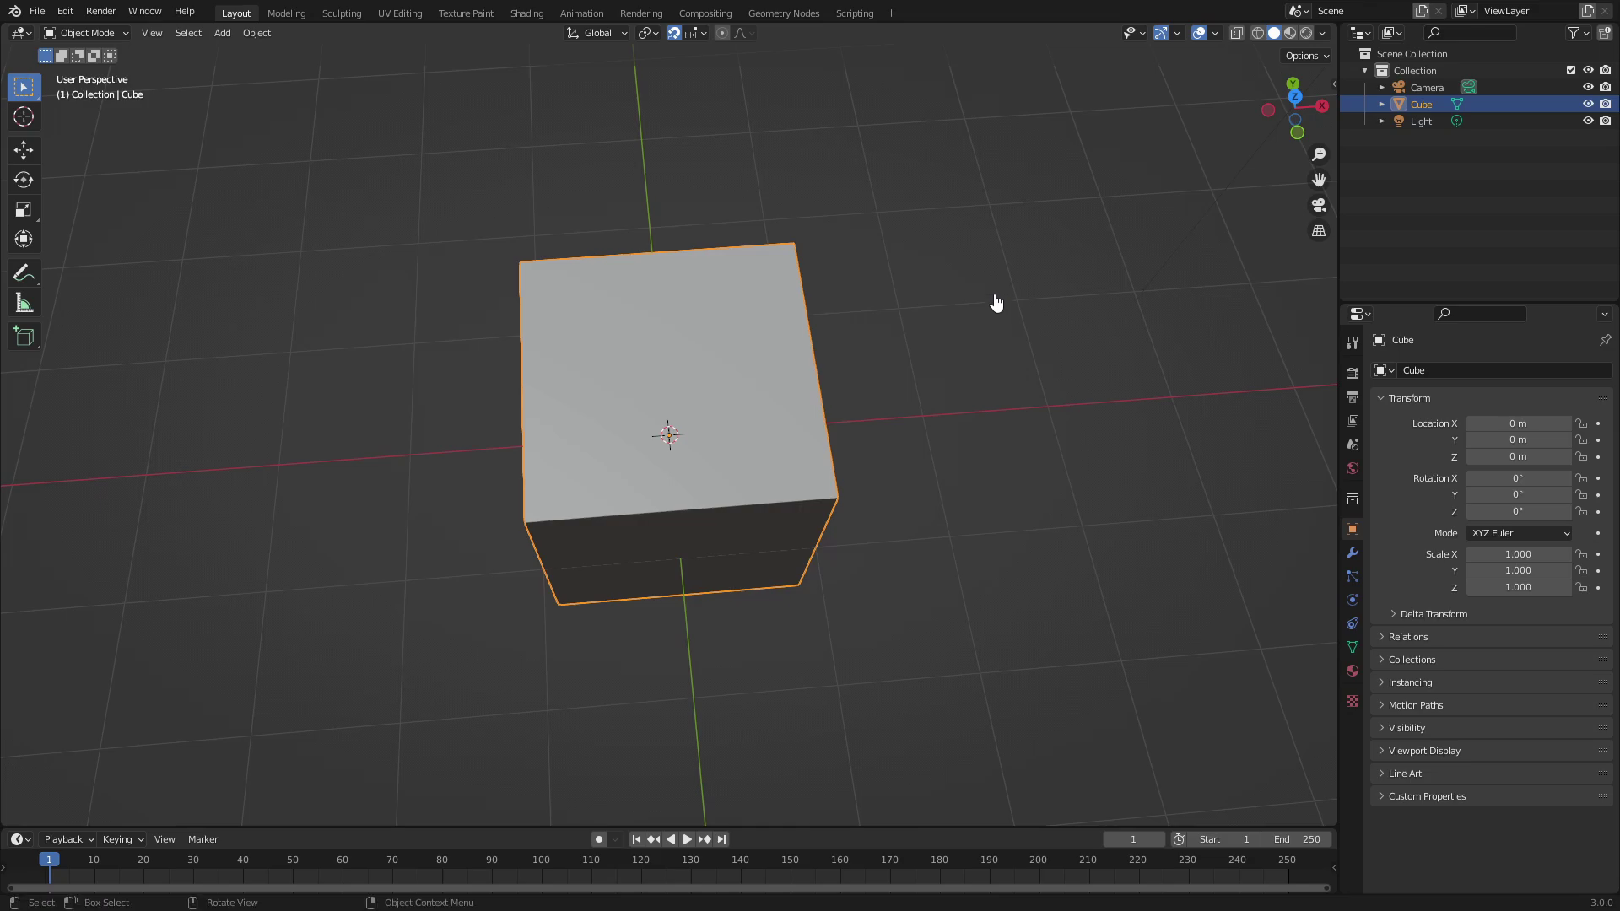
{"action": "key", "text": "KP_7"}
{"action": "key", "text": "KP_1"}
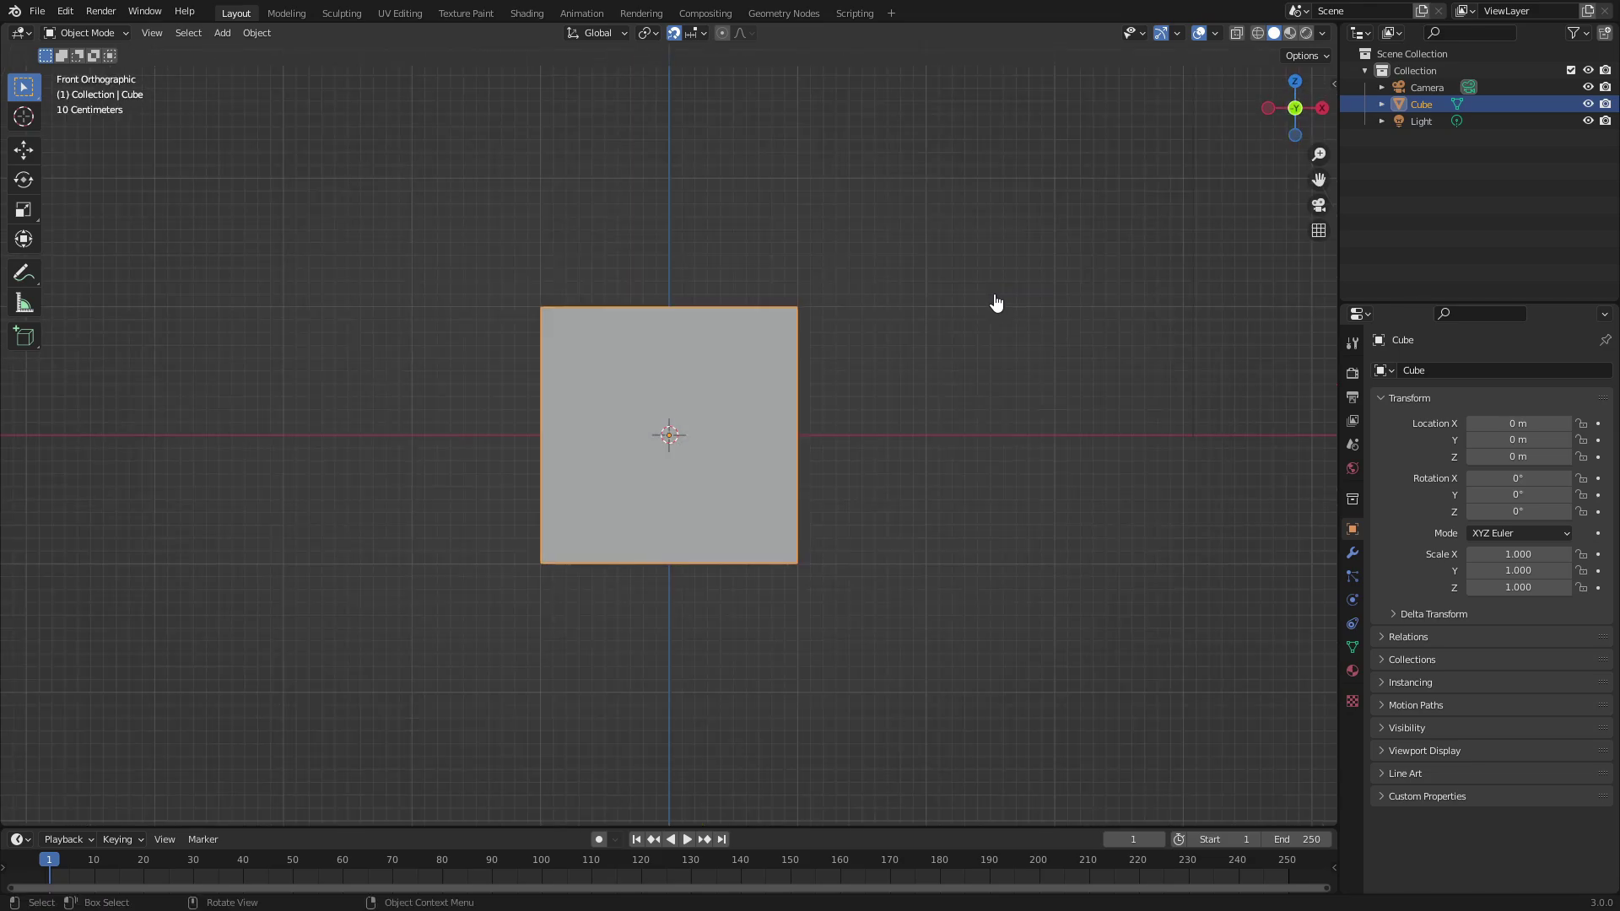
{"action": "key", "text": "KP_3"}
{"action": "key", "text": "KP_4"}
{"action": "key", "text": "KP_4"}
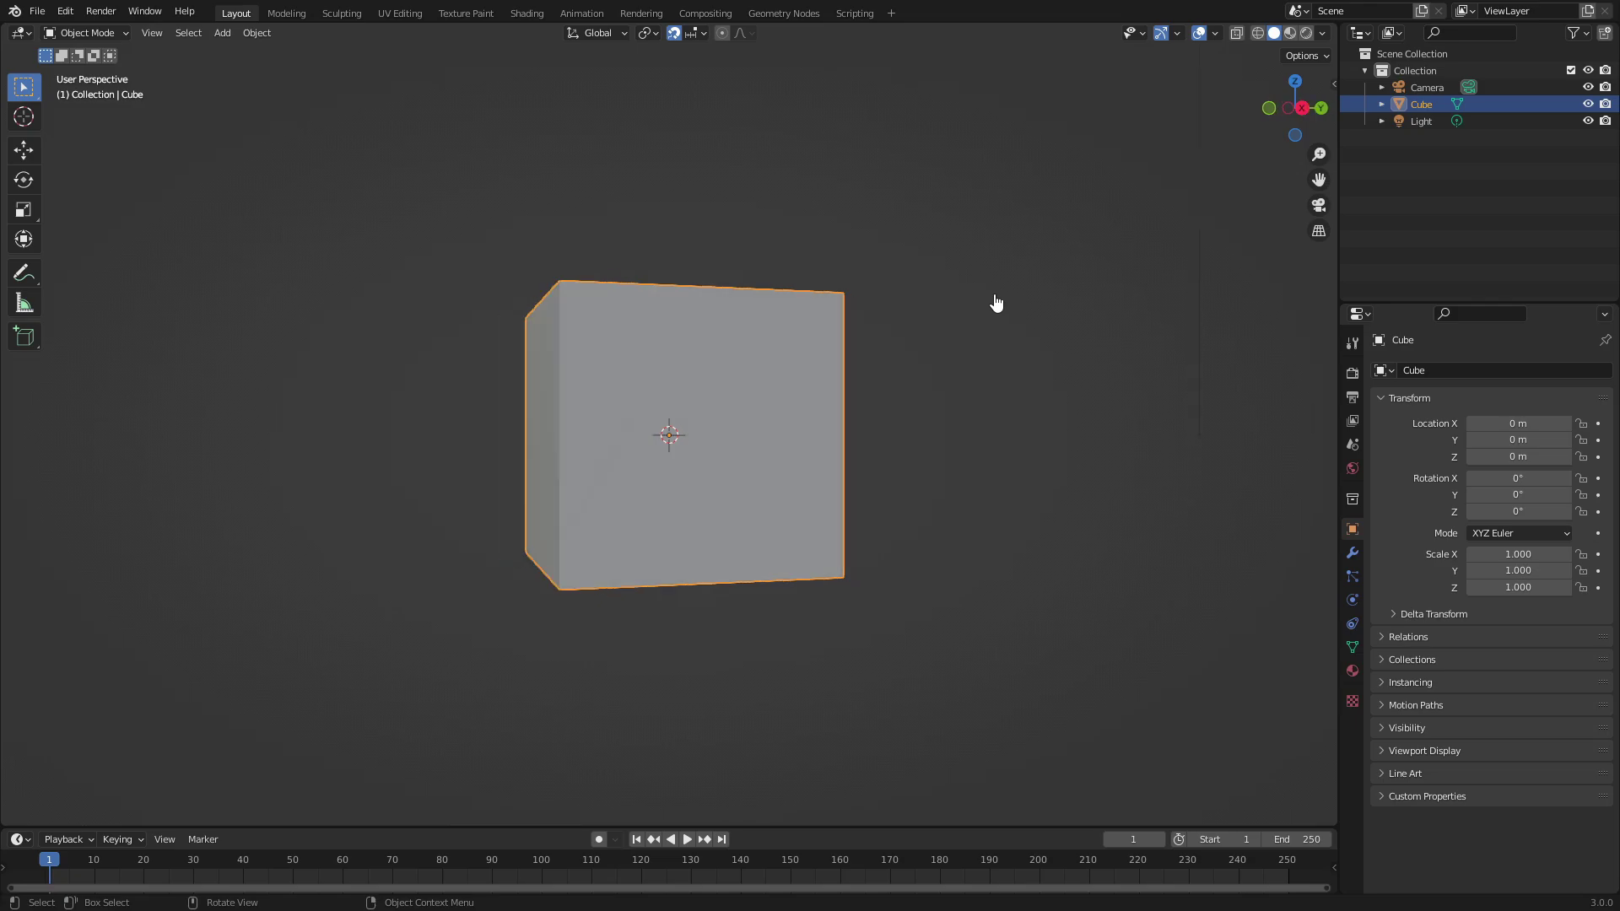
{"action": "key", "text": "KP_2"}
{"action": "key", "text": "KP_2"}
{"action": "key", "text": "KP_1"}
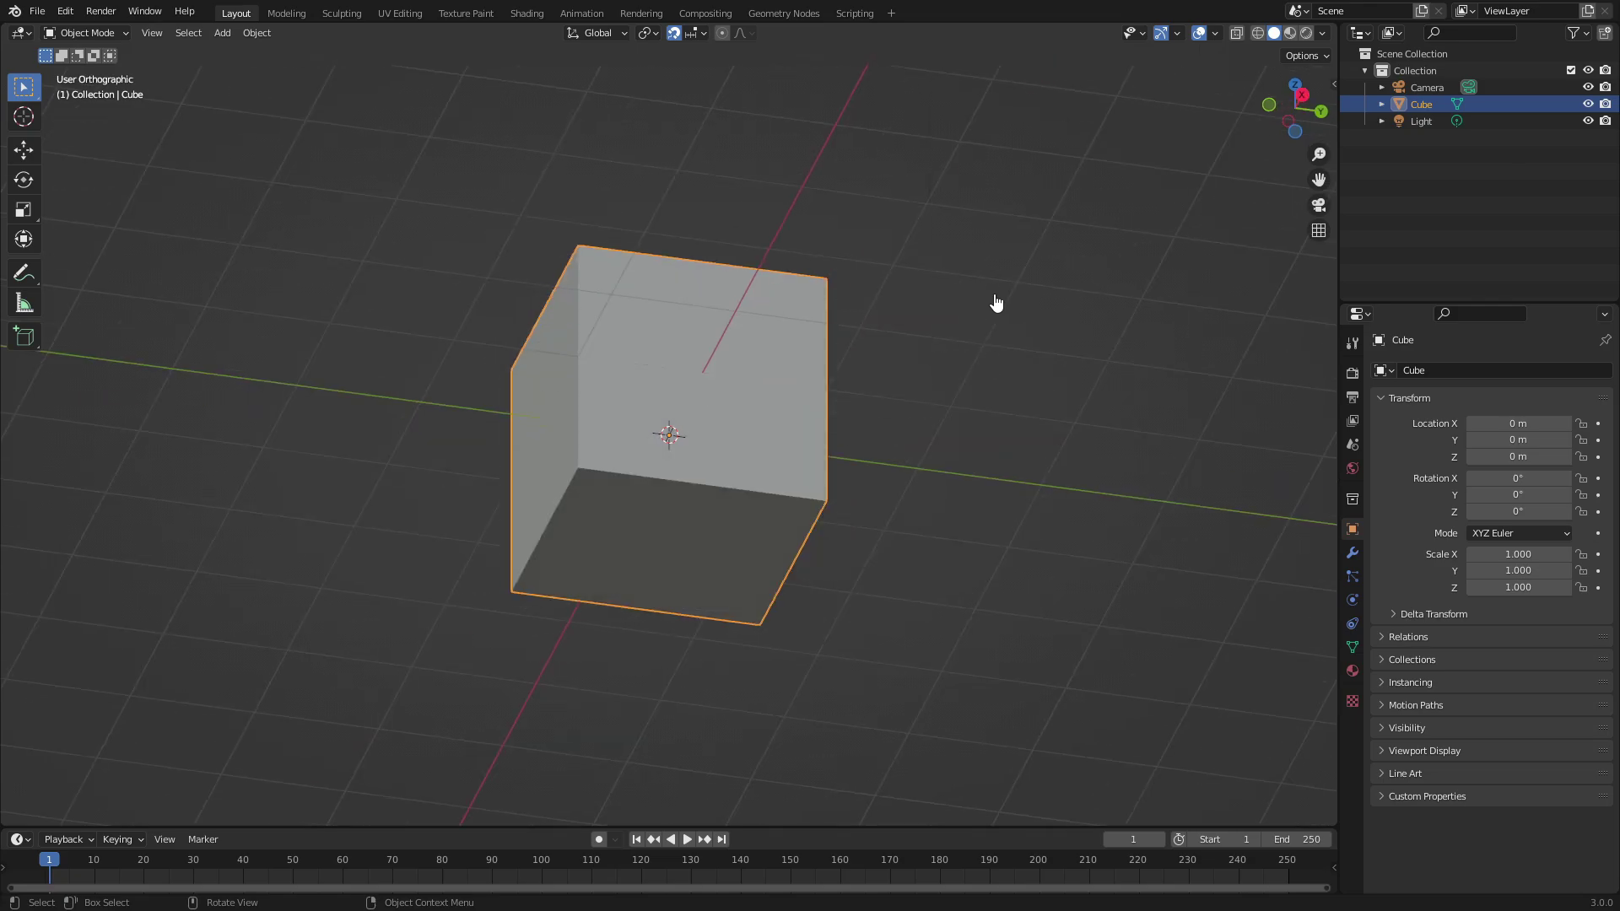
{"action": "key", "text": "KP_3"}
{"action": "key", "text": "KP_1"}
{"action": "key", "text": "KP_3"}
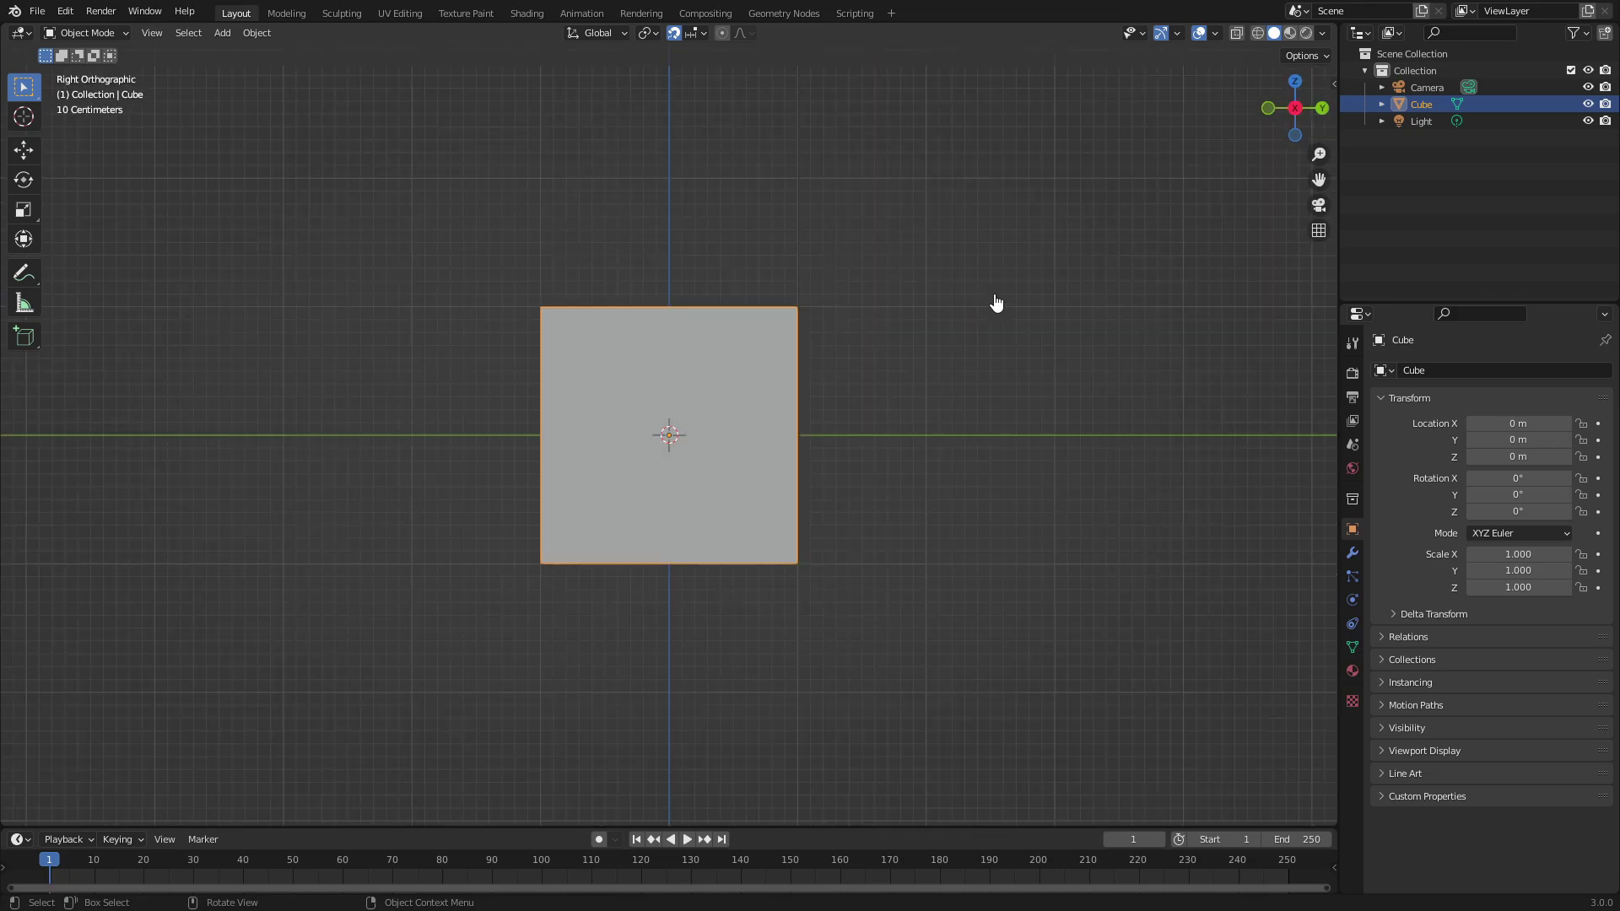
{"action": "key", "text": "KP_5"}
{"action": "key", "text": "KP_1"}
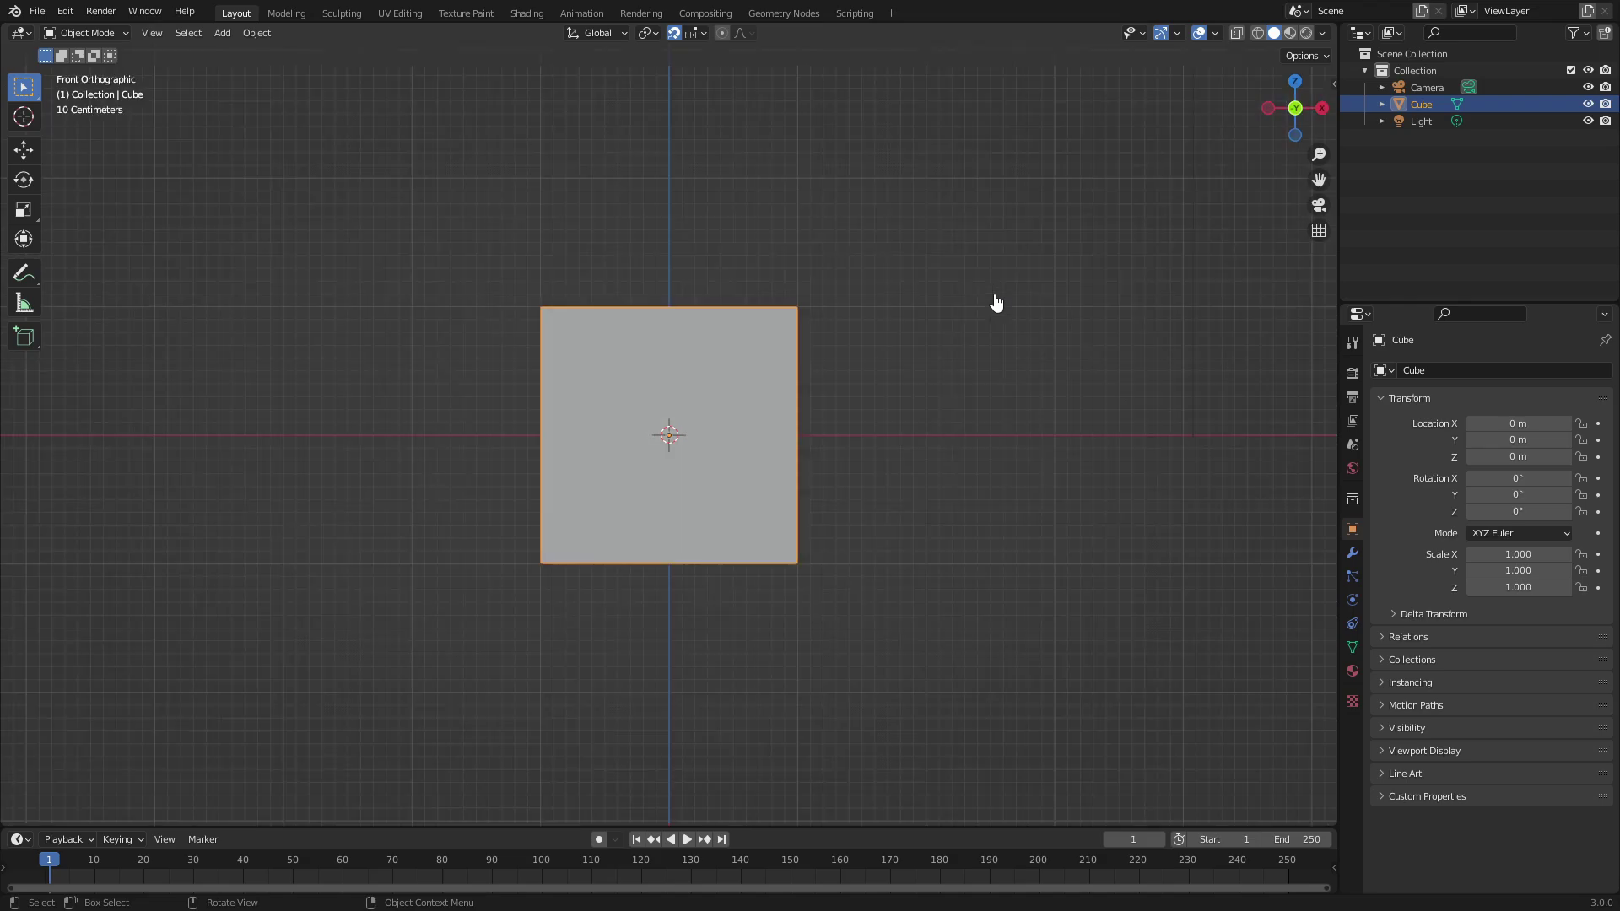
{"action": "middle_click_drag", "start_coordinate": [869, 283], "coordinate": [877, 364]}
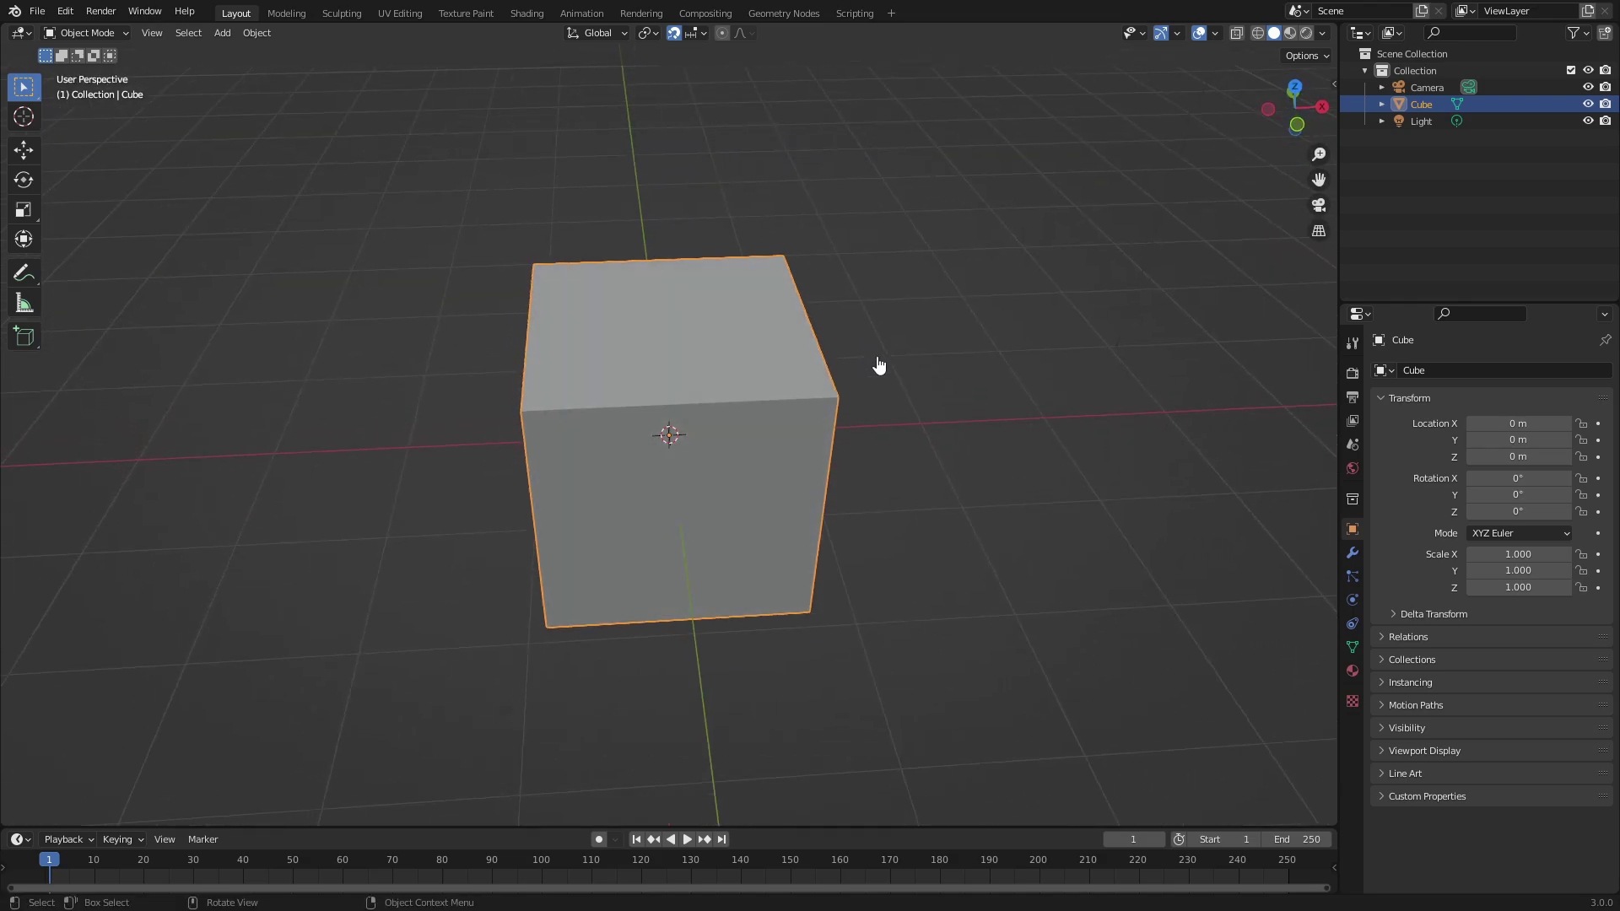
{"action": "key", "text": "KP_7"}
{"action": "scroll", "coordinate": [878, 363], "scroll_direction": "up", "scroll_amount": 2}
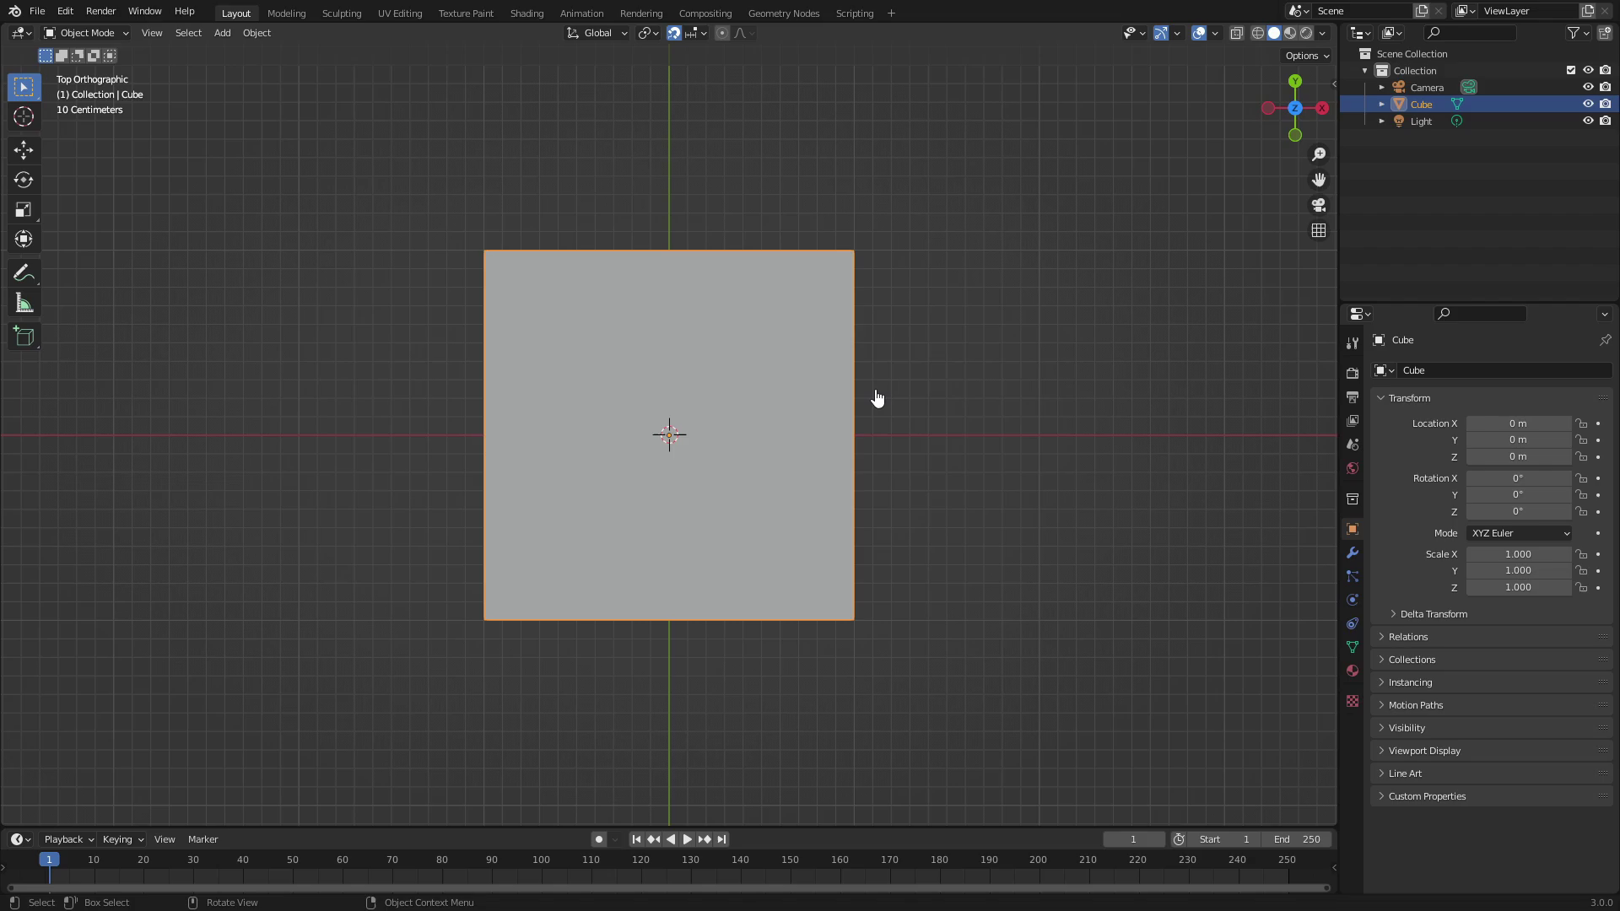
{"action": "key", "text": "g"}
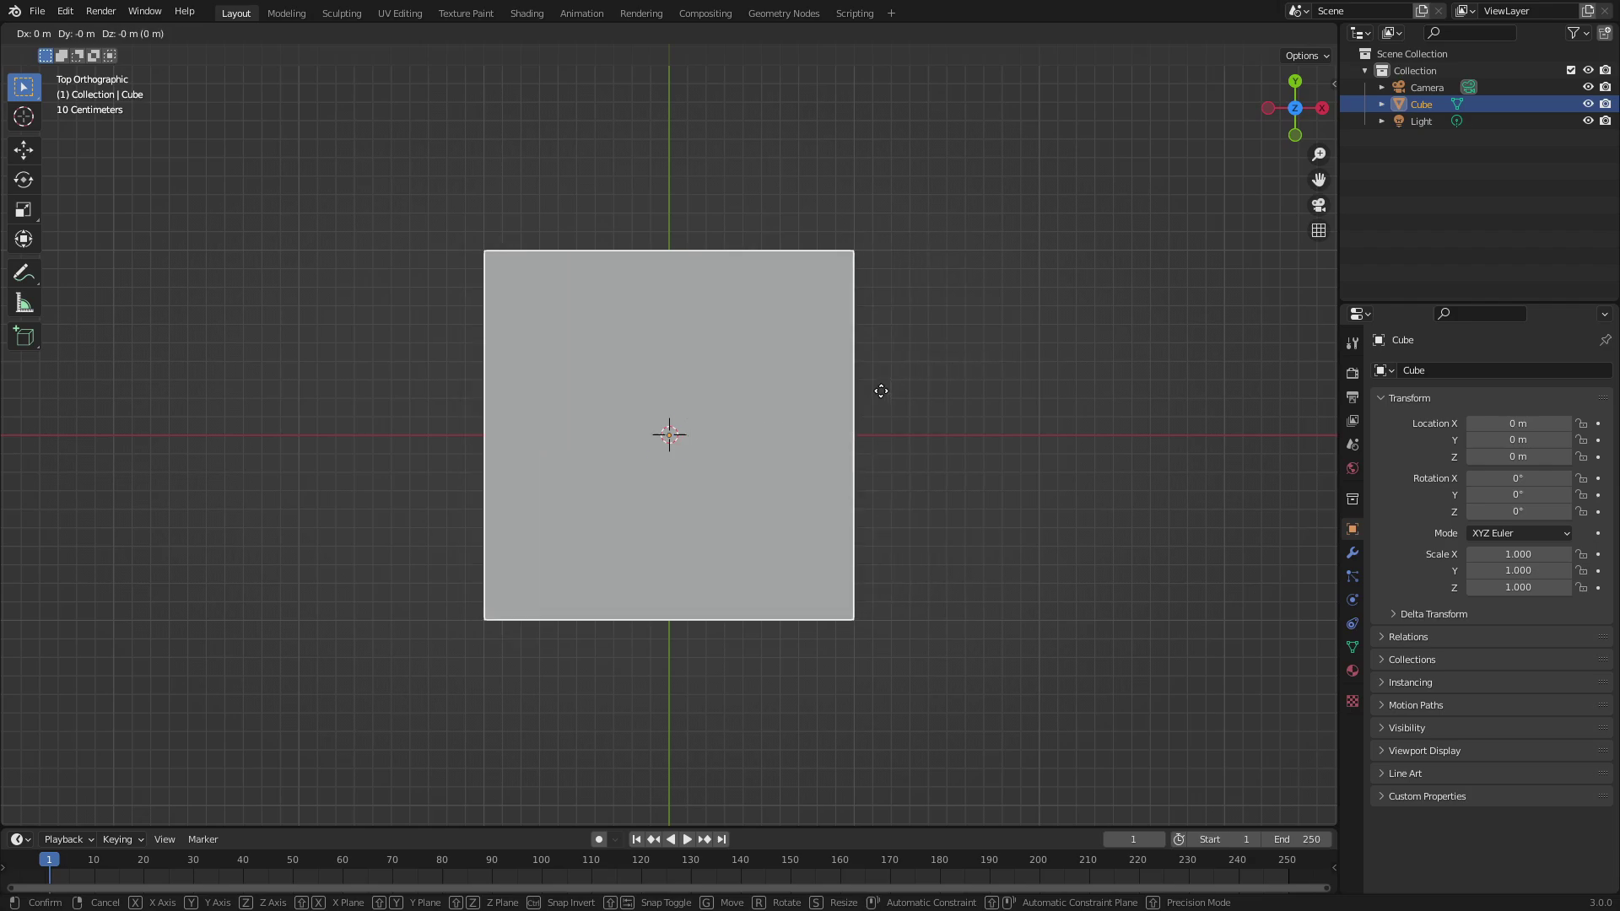
{"action": "key", "text": "Escape"}
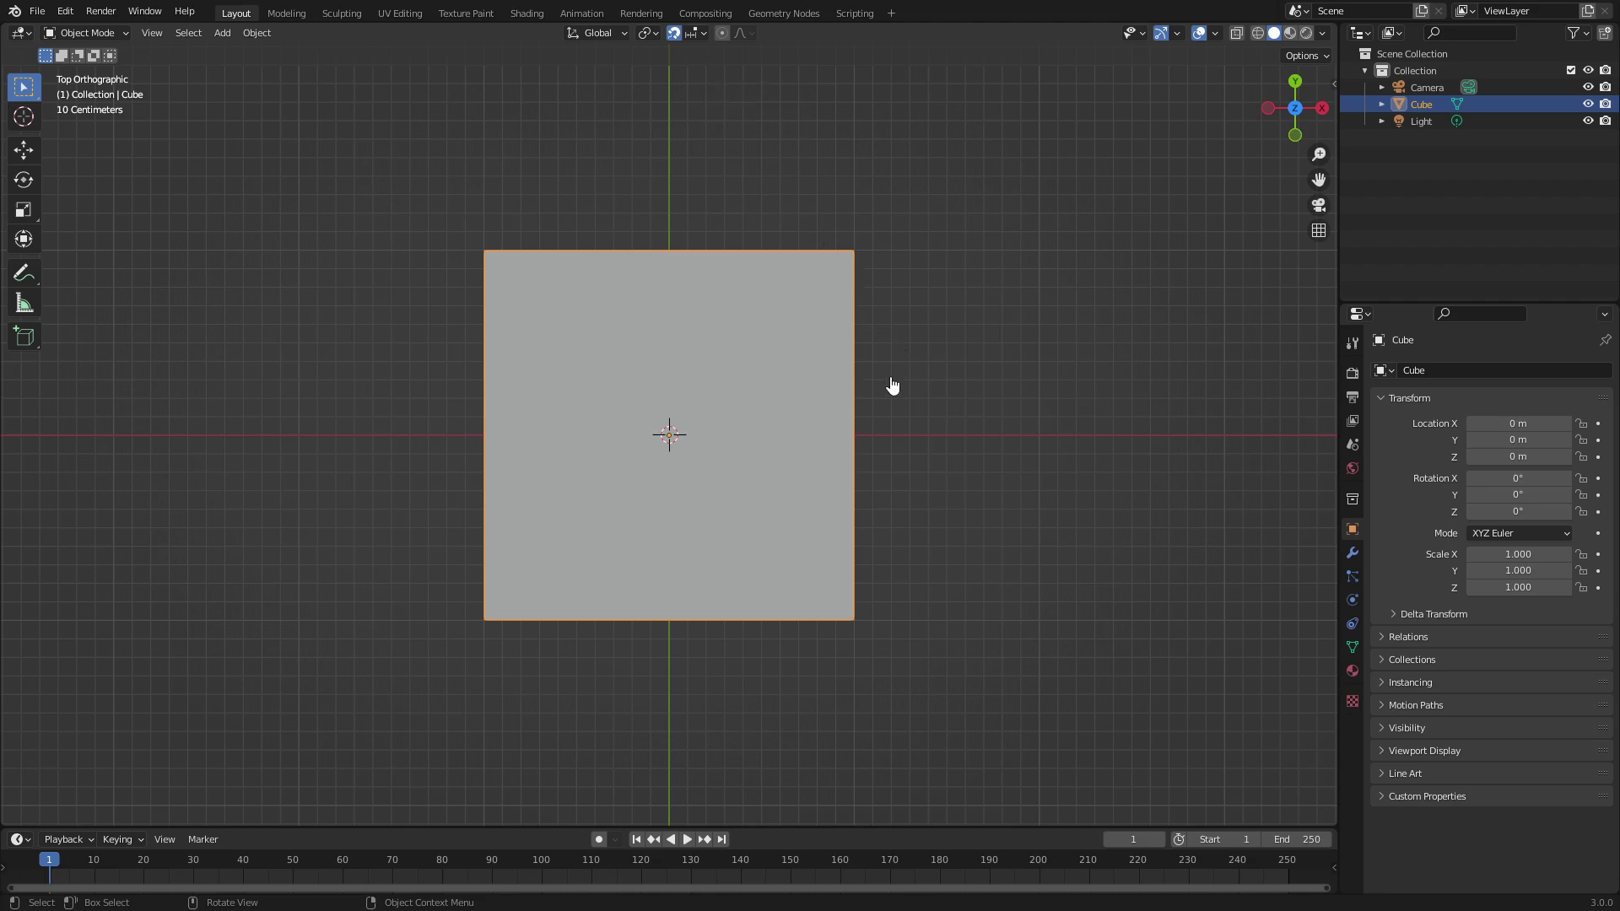
Open the Snap To options and scale the cube in snapped steps down to 0.5.
{"action": "scroll", "coordinate": [966, 427], "scroll_direction": "up", "scroll_amount": 2}
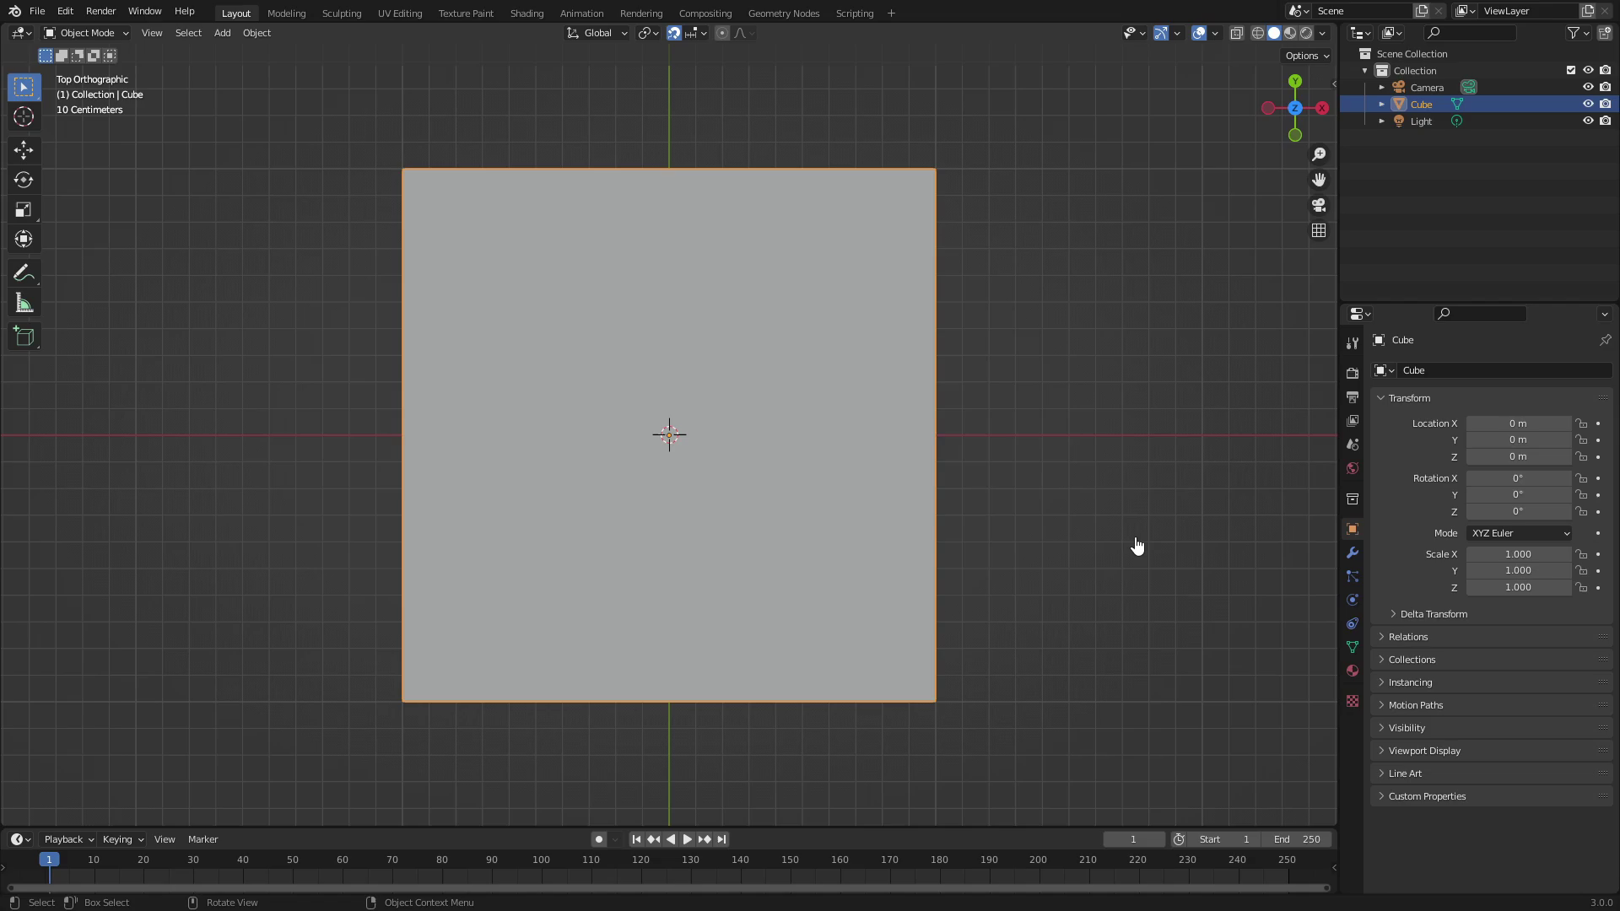
{"action": "key", "text": "s"}
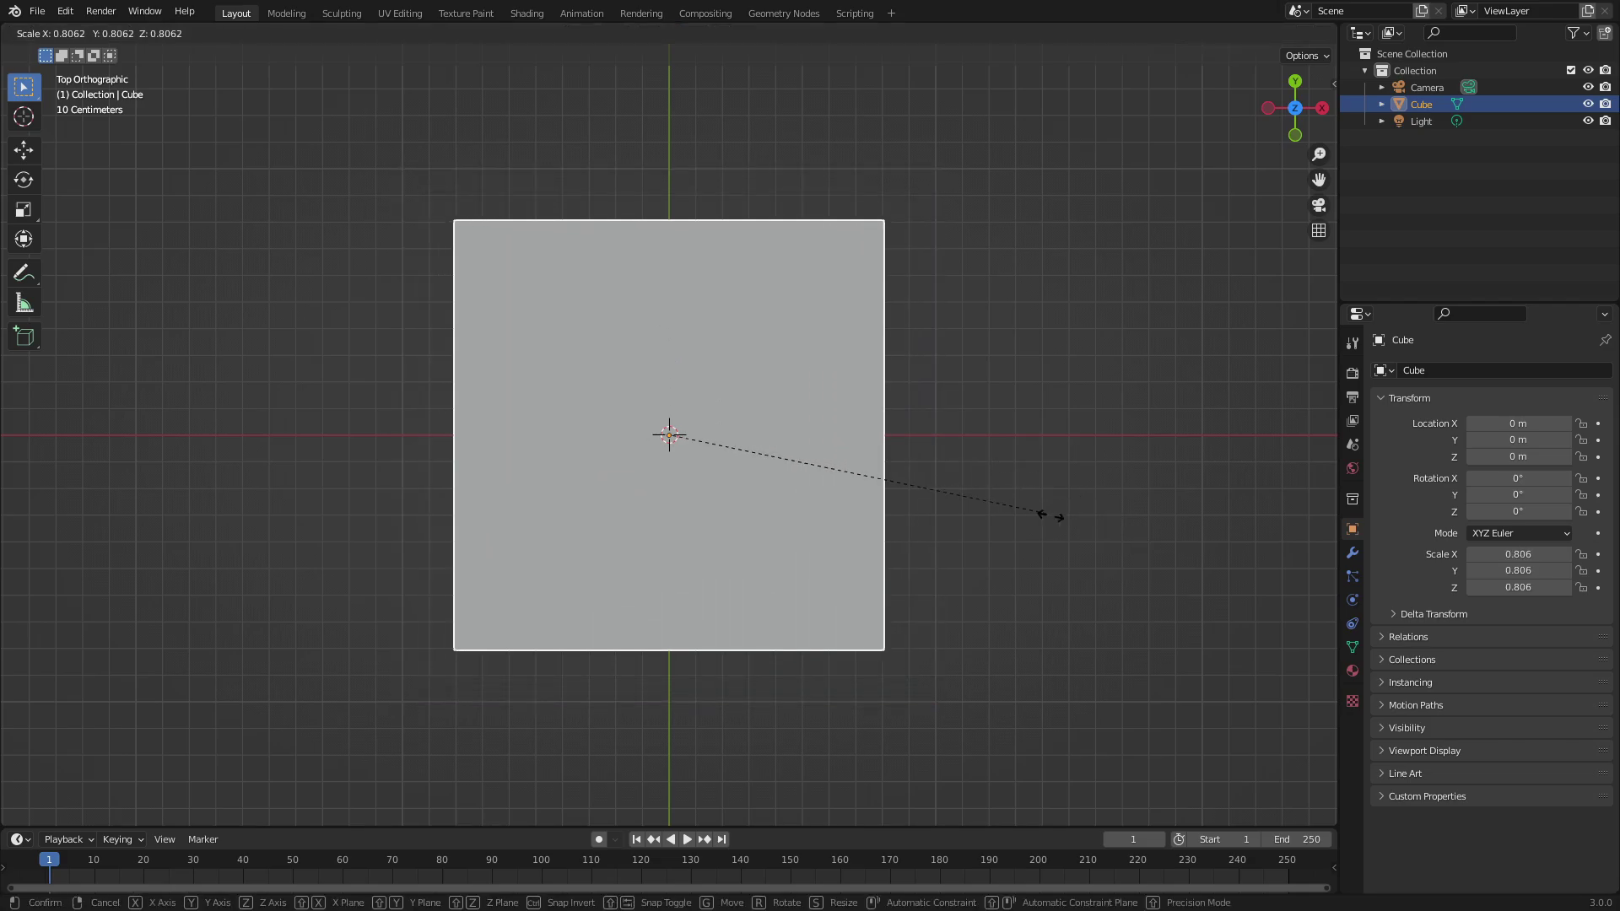
{"action": "key", "text": "Escape"}
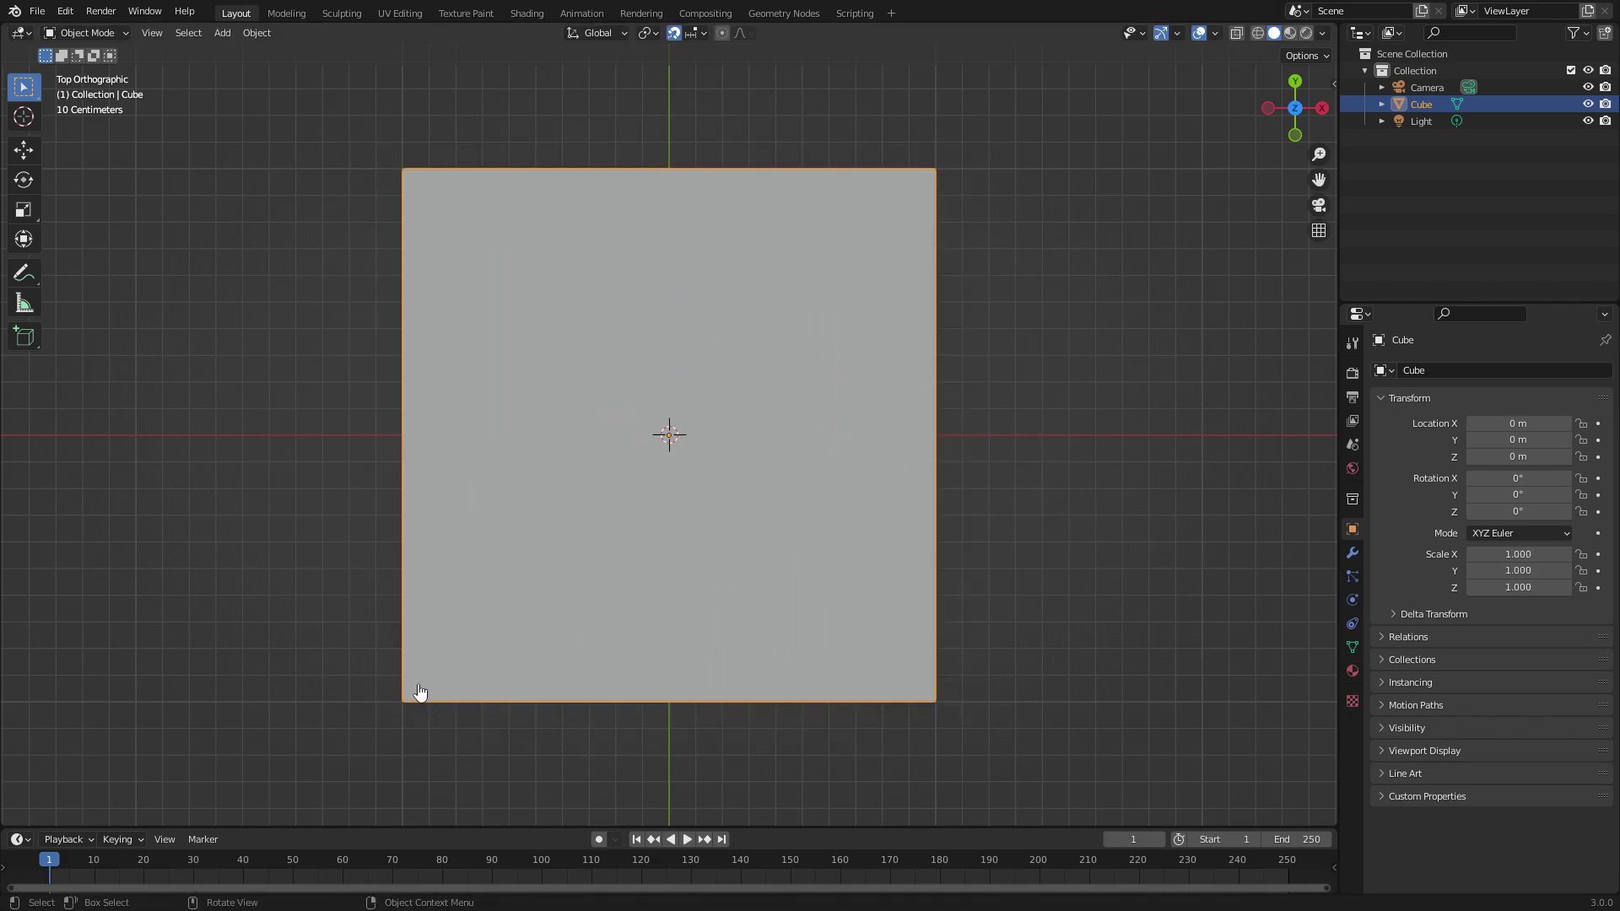
{"action": "left_click", "coordinate": [698, 39]}
{"action": "key", "text": "s"}
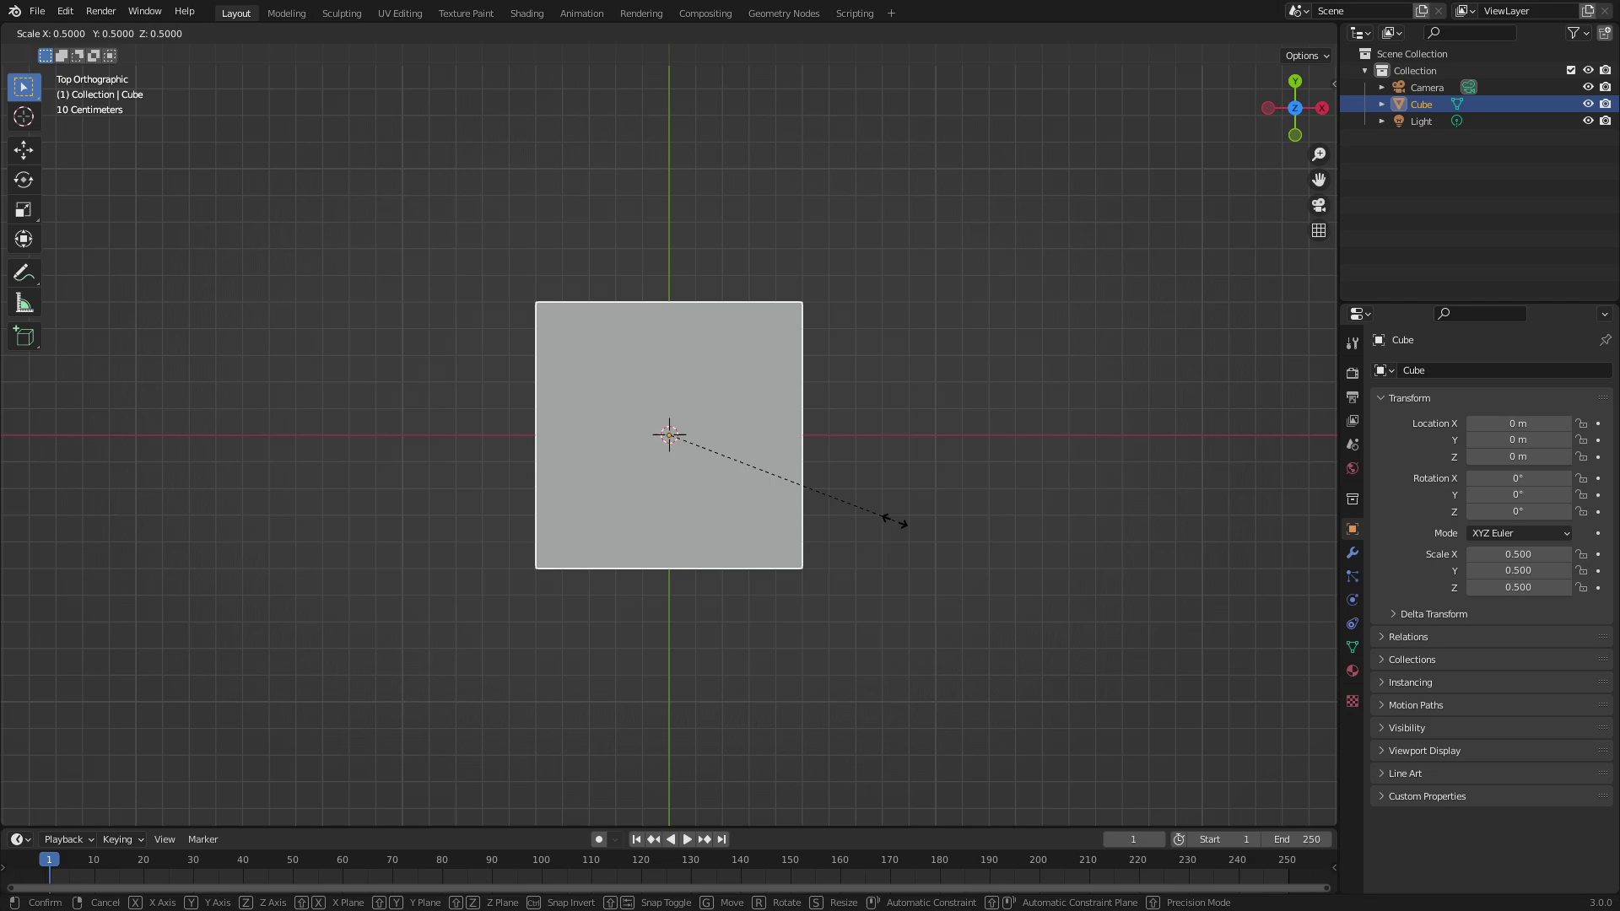
Confirm the half-size cube and duplicate it into a row of three at X 1 m and 2 m.
{"action": "left_click", "coordinate": [894, 521]}
{"action": "middle_click_drag", "start_coordinate": [894, 521], "coordinate": [726, 438]}
{"action": "key", "text": "shift+d"}
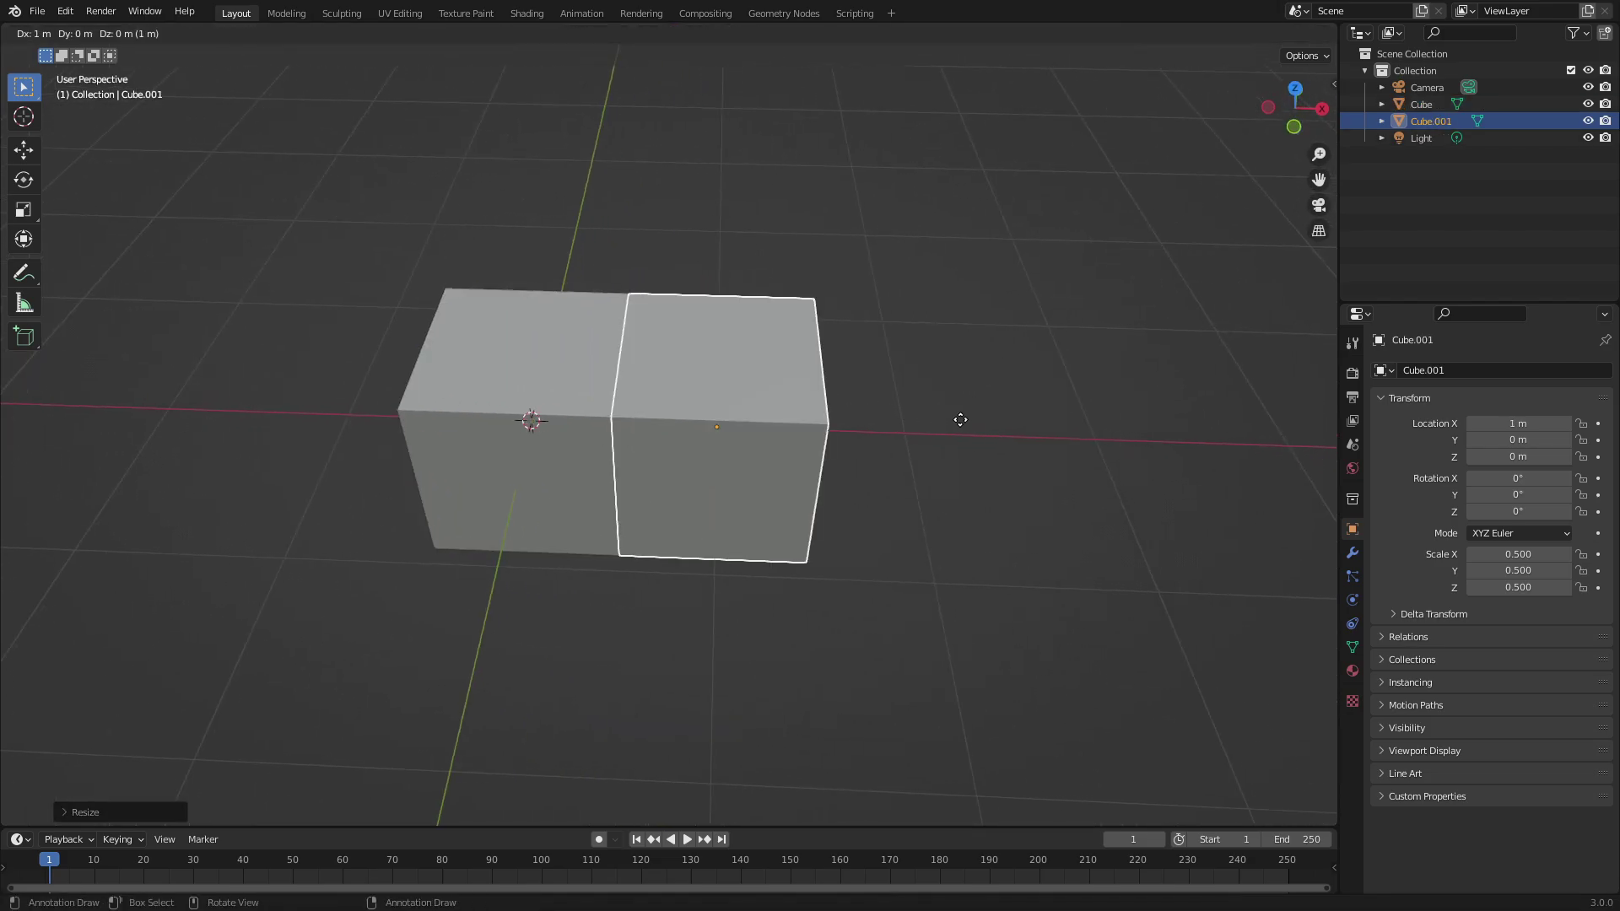
{"action": "left_click", "coordinate": [911, 421]}
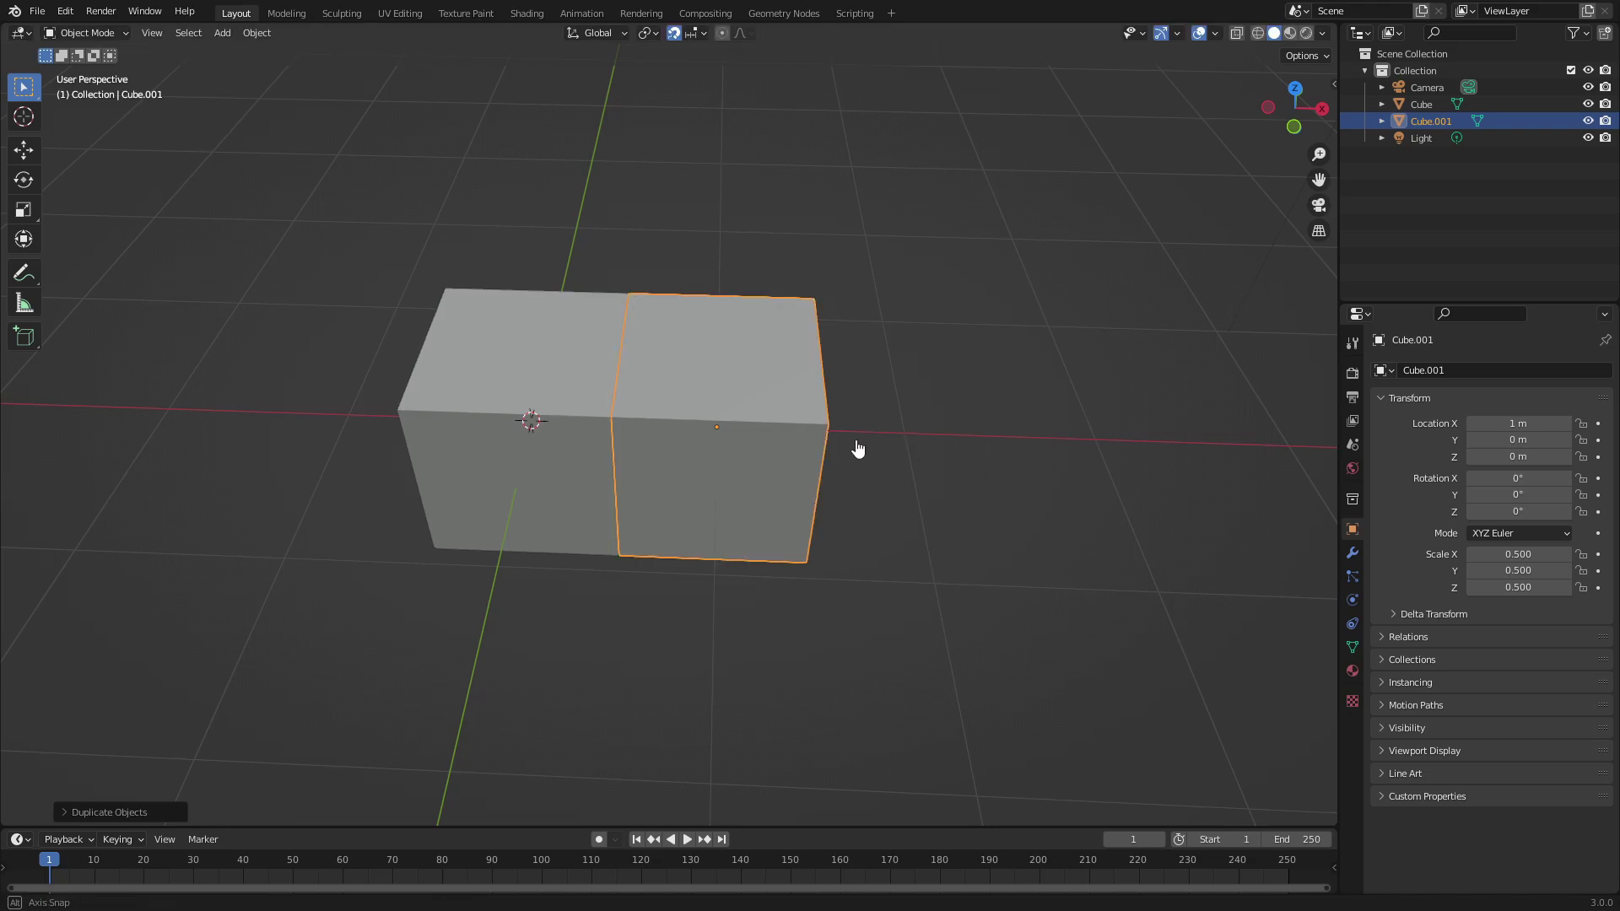
{"action": "middle_click_drag", "start_coordinate": [904, 452], "coordinate": [738, 387], "text": "shift"}
{"action": "key", "text": "shift+d"}
{"action": "left_click", "coordinate": [912, 409]}
Select the row and duplicate it twice to complete a 3×3 block of cubes.
{"action": "middle_click_drag", "start_coordinate": [912, 409], "coordinate": [886, 287]}
{"action": "left_click_drag", "start_coordinate": [886, 287], "coordinate": [636, 531]}
{"action": "key", "text": "shift+d"}
{"action": "left_click", "coordinate": [929, 528]}
{"action": "key", "text": "shift+d"}
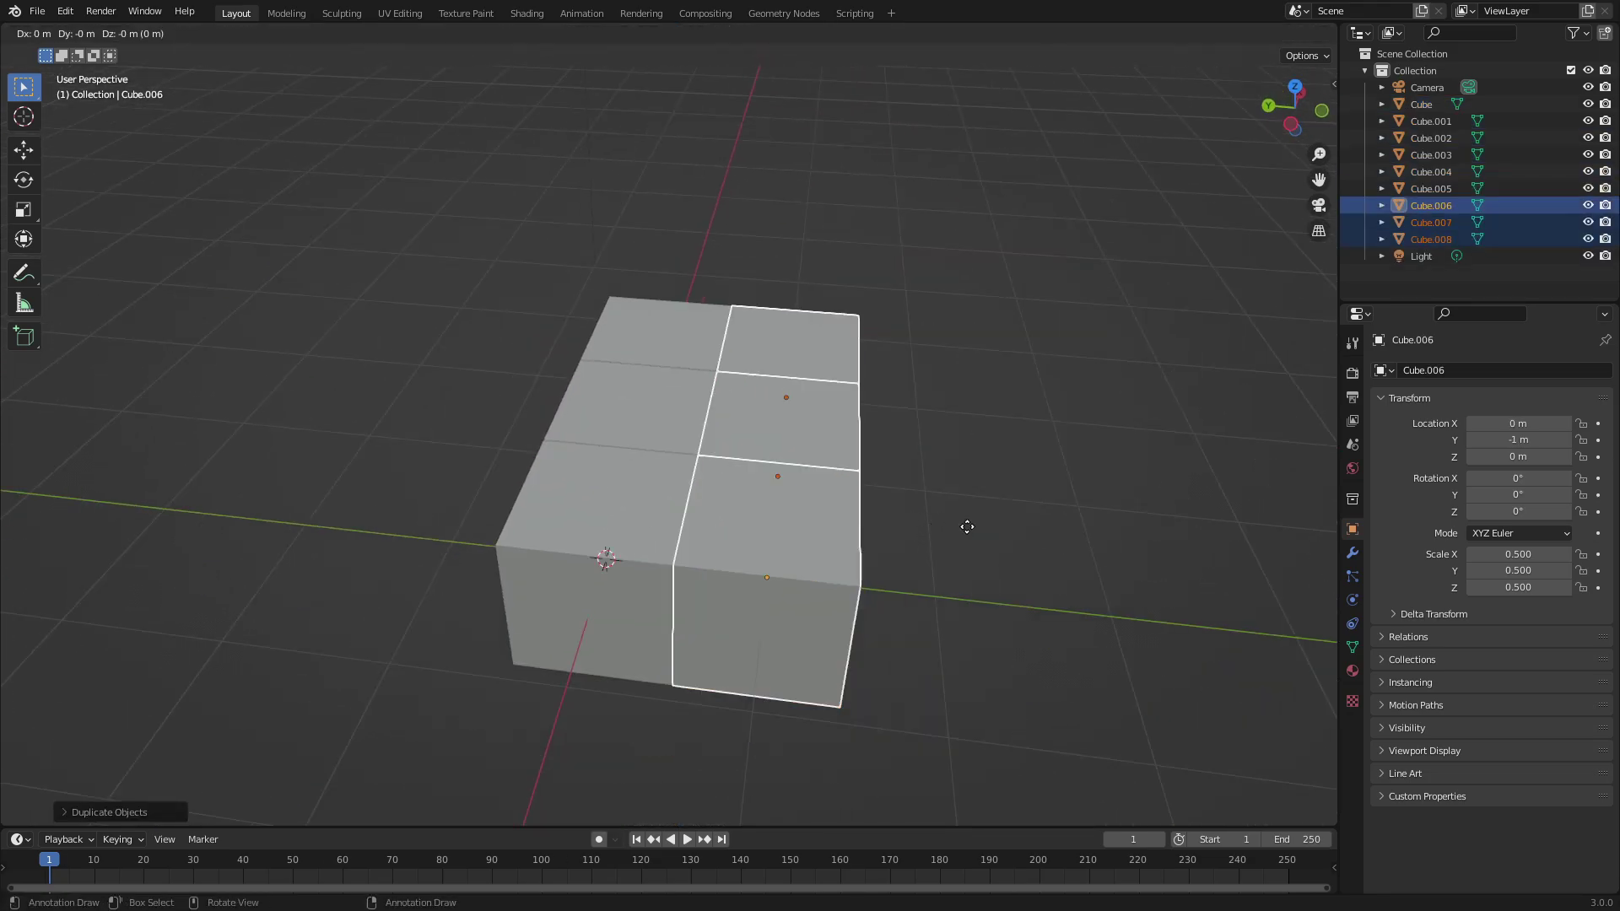
{"action": "left_click", "coordinate": [967, 526]}
Raise the centre cube 1 m along Z and drop a copy back into the block's centre.
{"action": "left_click", "coordinate": [777, 434]}
{"action": "key", "text": "g"}
{"action": "key", "text": "z"}
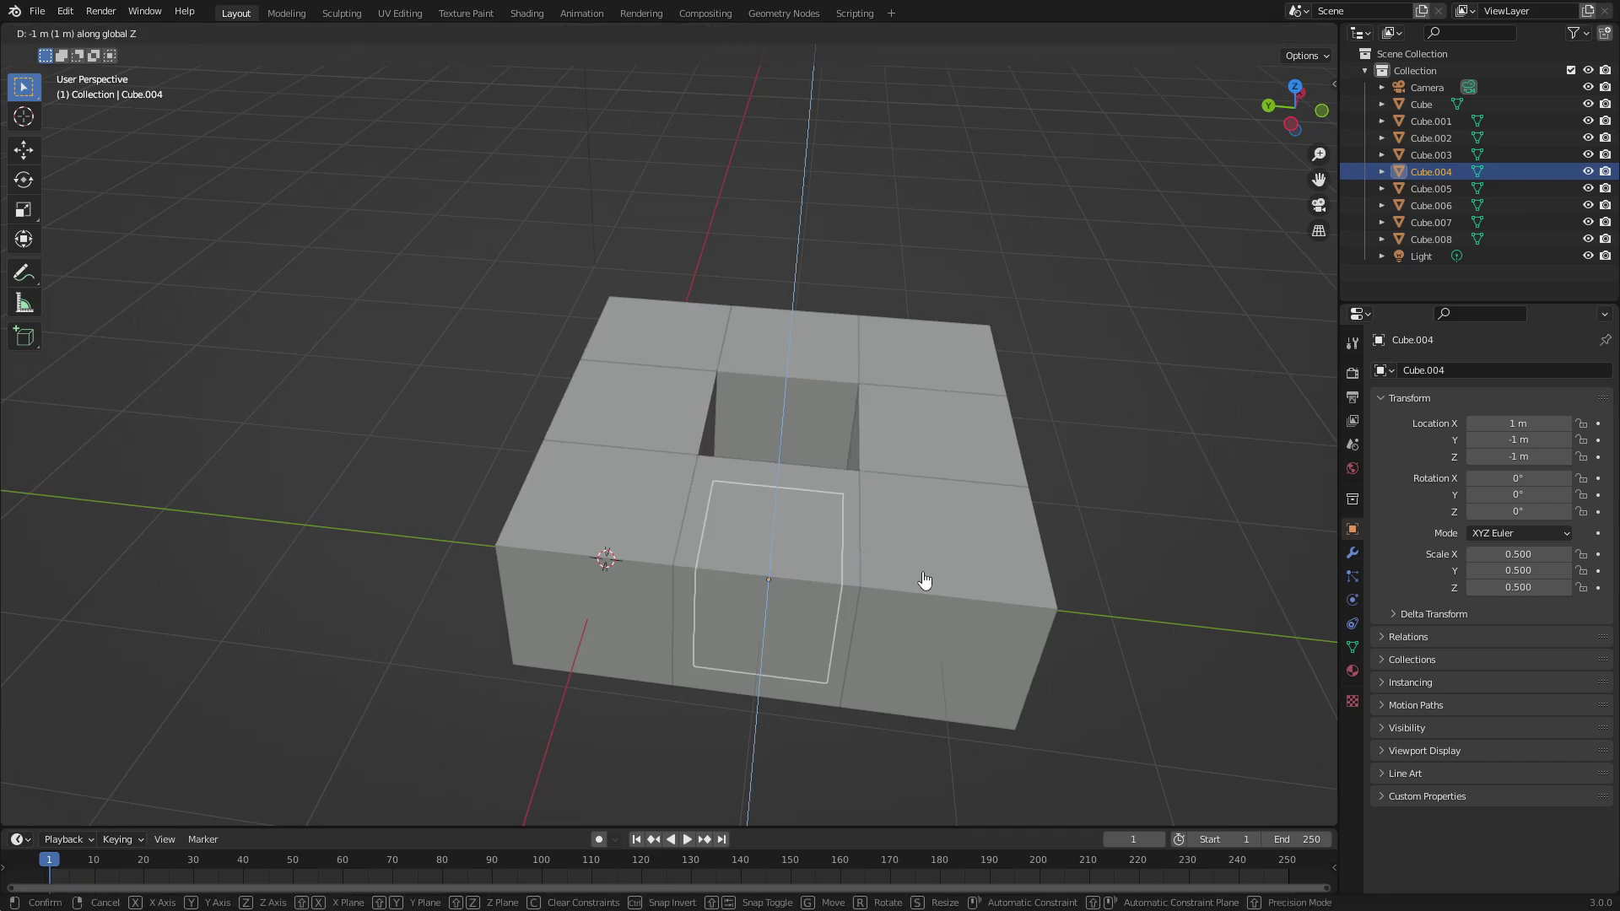
{"action": "middle_click_drag", "start_coordinate": [925, 580], "coordinate": [817, 477]}
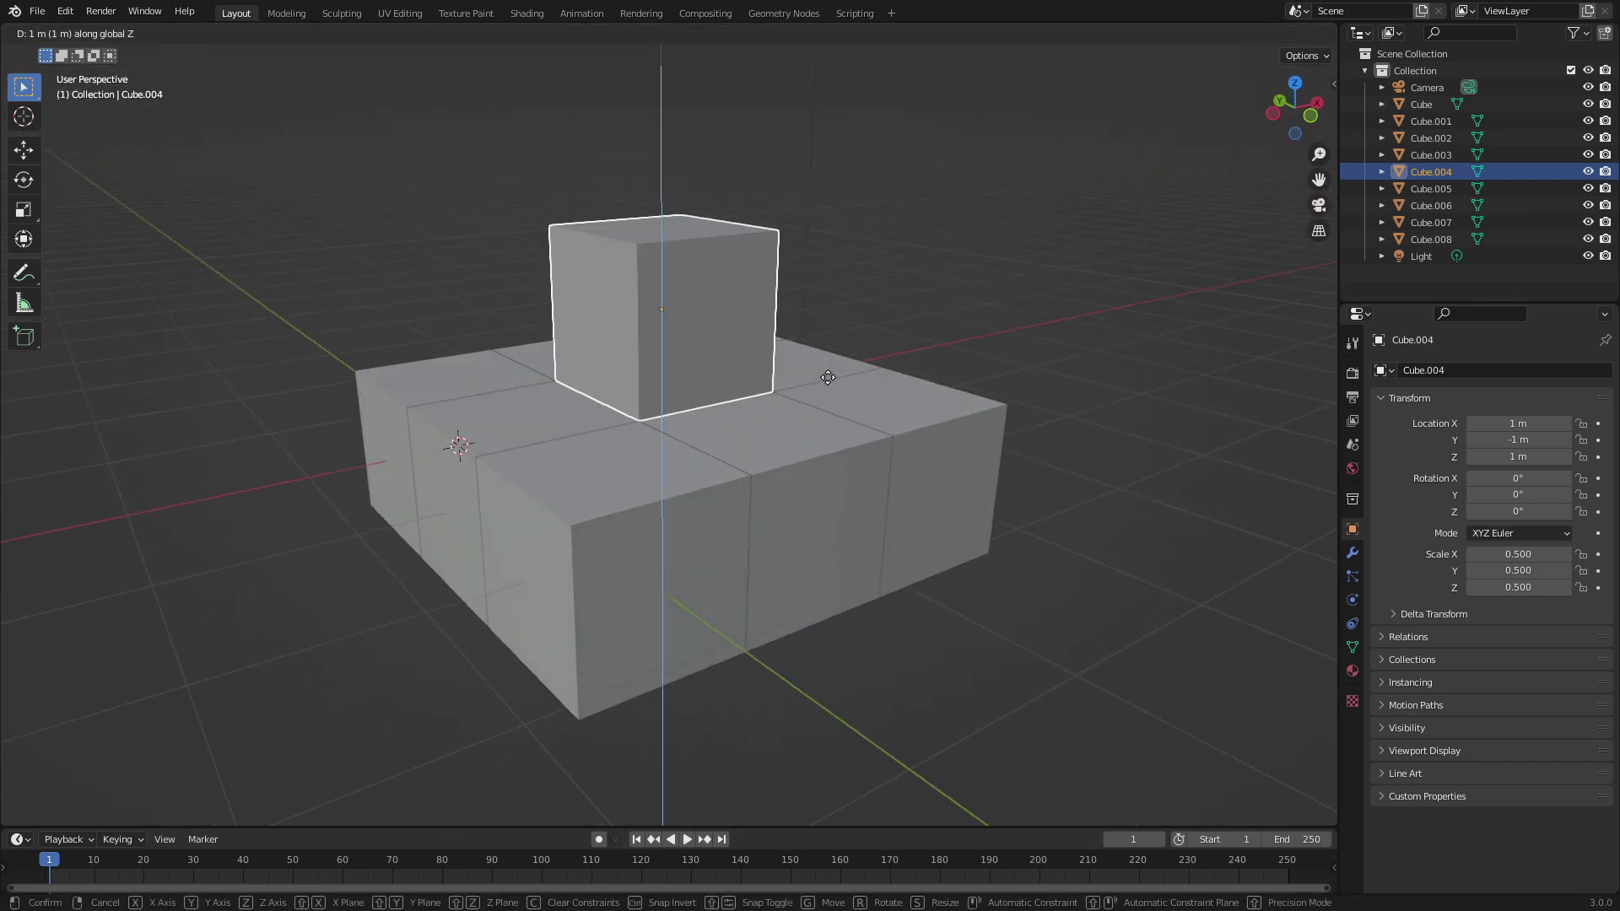
{"action": "left_click", "coordinate": [828, 377]}
{"action": "key", "text": "shift+d"}
{"action": "key", "text": "z"}
{"action": "left_click", "coordinate": [822, 468]}
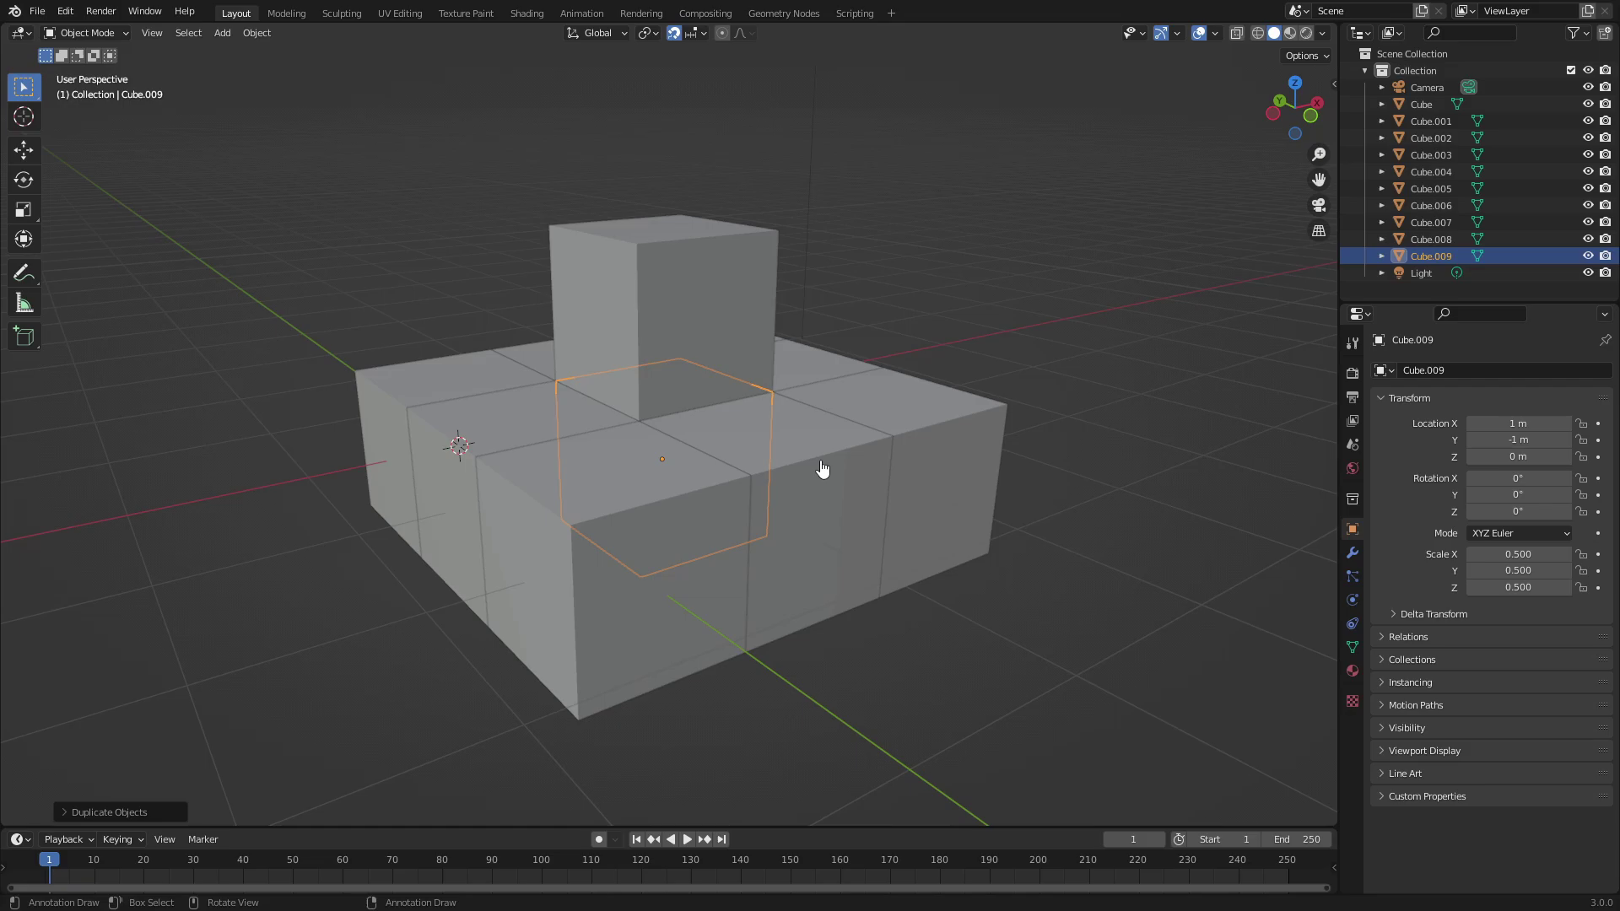
Duplicate the centre cube back along Y to -2 m and raise it to the second level.
{"action": "key", "text": "shift+d"}
{"action": "key", "text": "y"}
{"action": "left_click", "coordinate": [802, 355]}
{"action": "key", "text": "g"}
{"action": "key", "text": "z"}
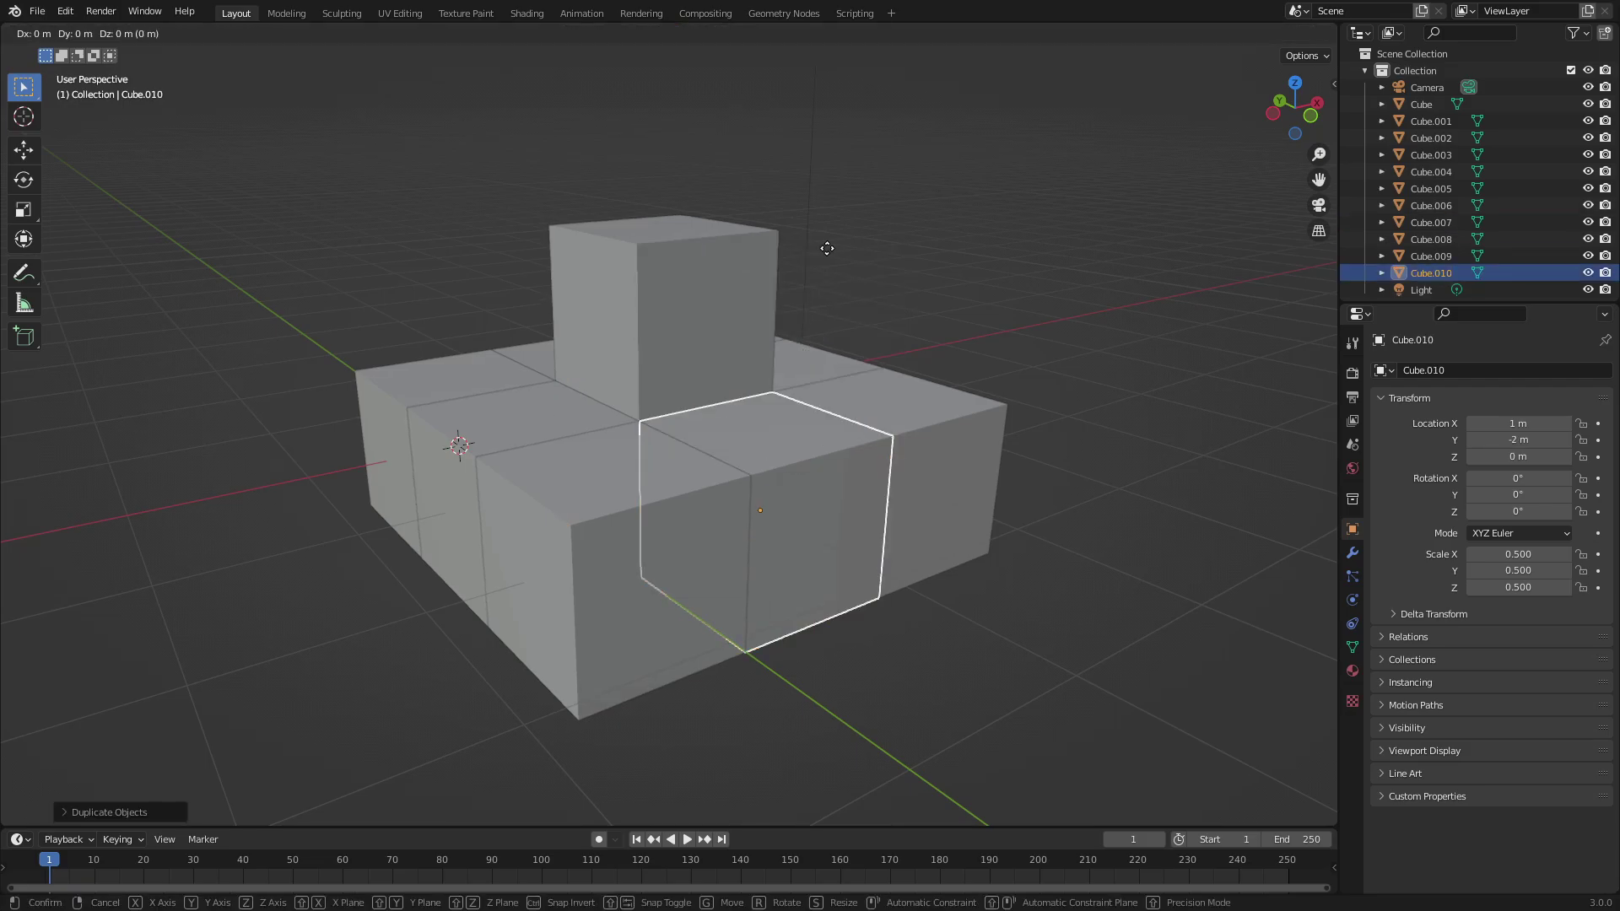
{"action": "left_click", "coordinate": [817, 224]}
{"action": "middle_click_drag", "start_coordinate": [817, 224], "coordinate": [650, 479]}
Move the raised cube along X to 0 m and copy it onto a third level at the back.
{"action": "left_click", "coordinate": [650, 479]}
{"action": "key", "text": "g"}
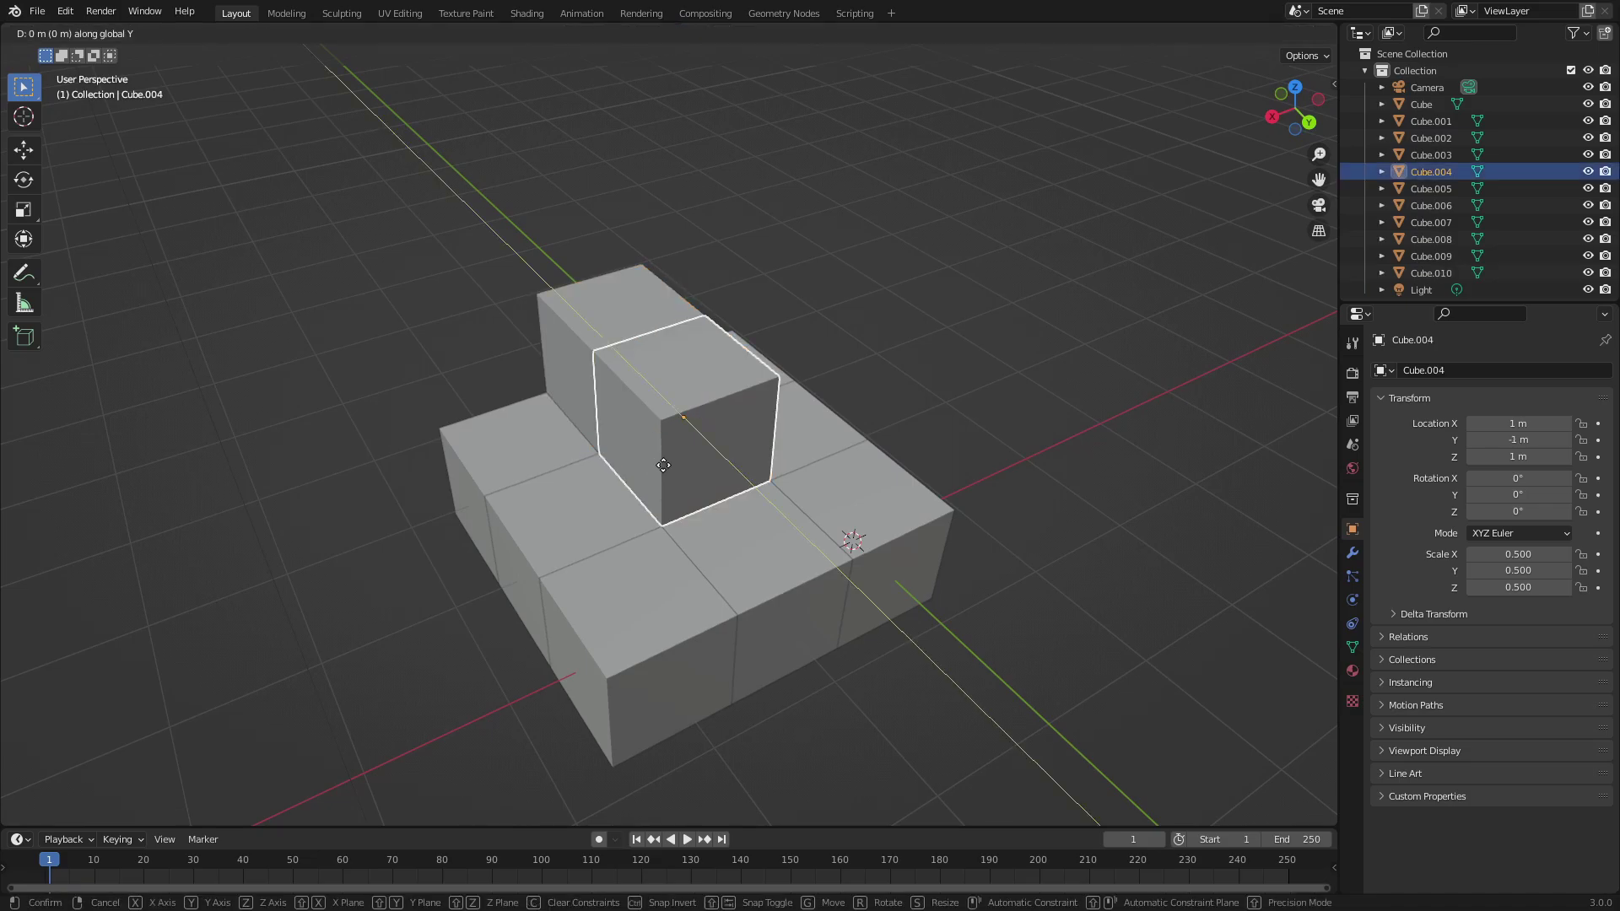
{"action": "left_click", "coordinate": [708, 441]}
{"action": "key", "text": "g"}
{"action": "key", "text": "x"}
{"action": "left_click", "coordinate": [802, 426]}
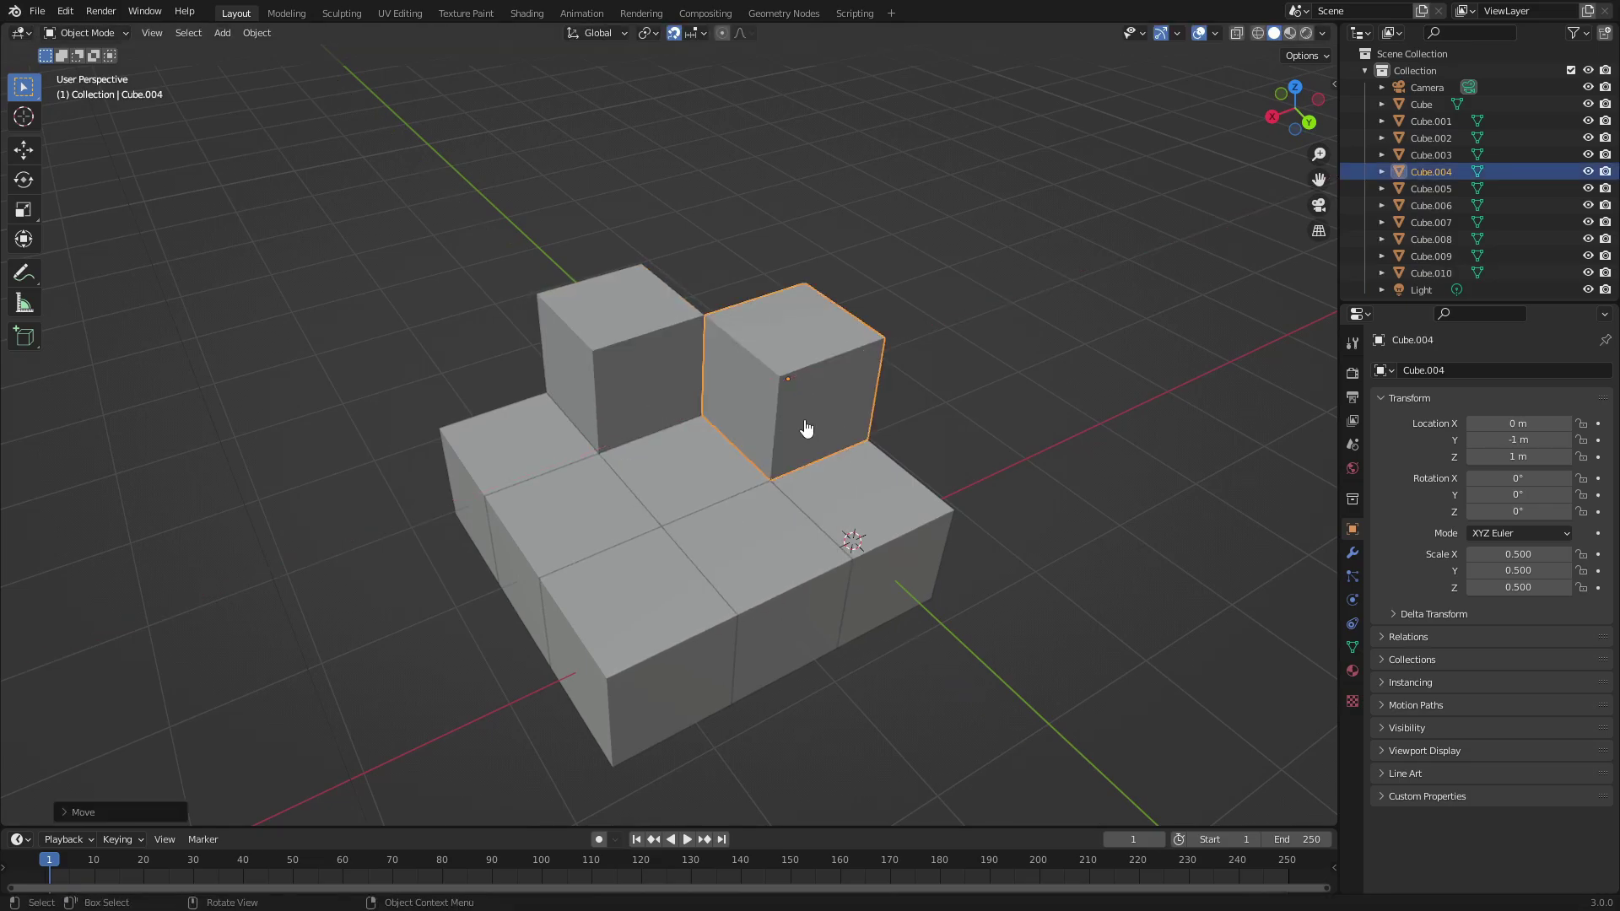
{"action": "key", "text": "shift+d"}
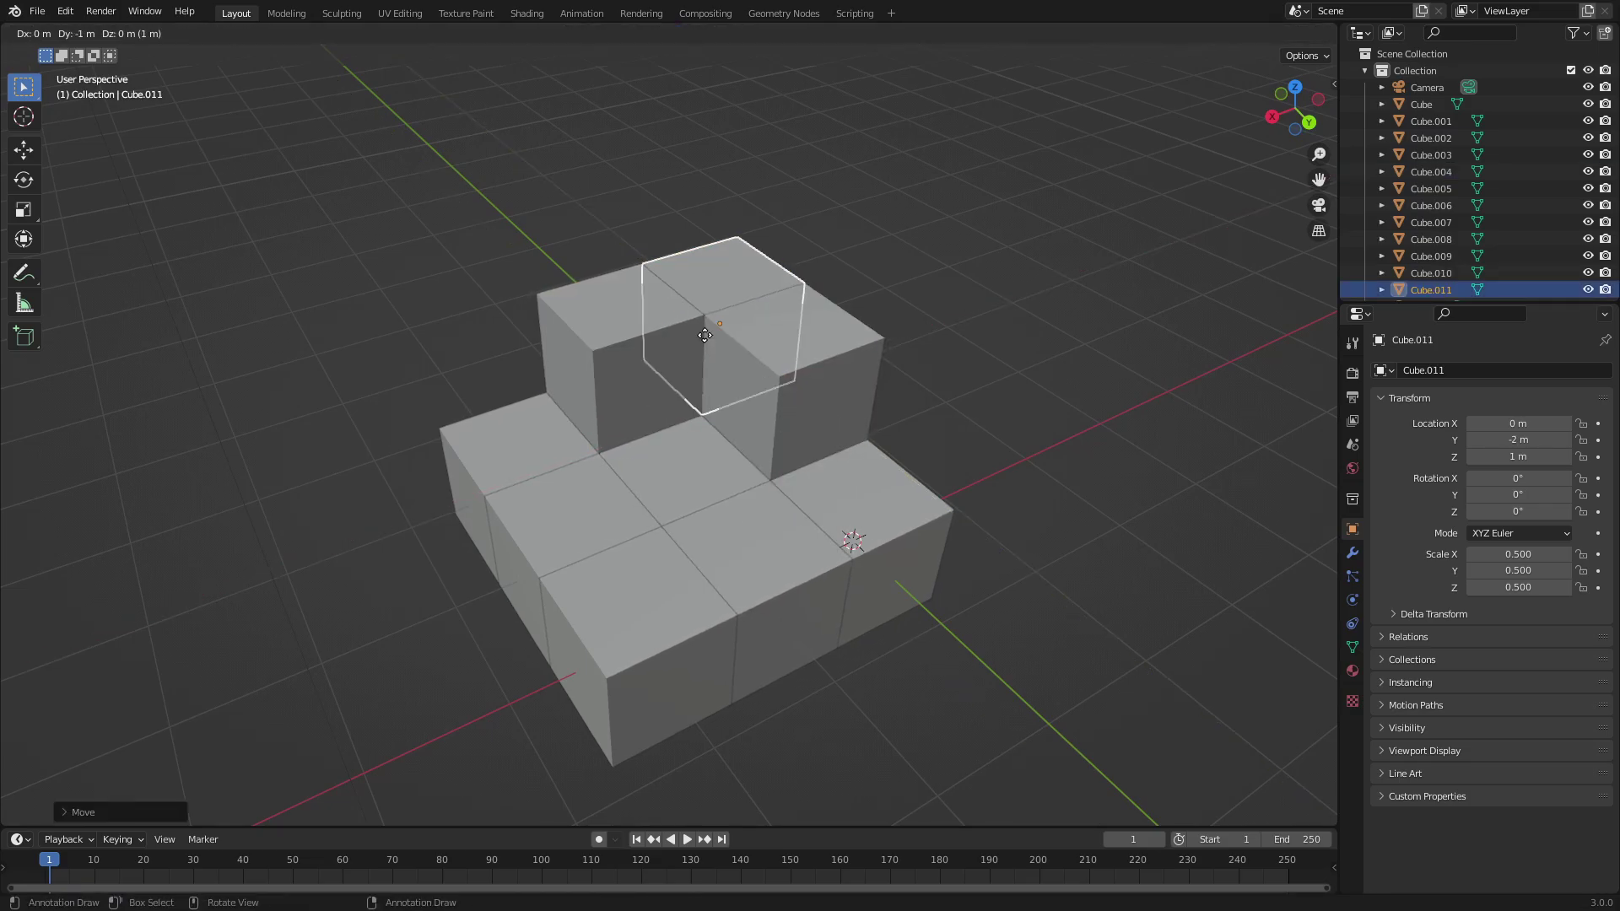
{"action": "left_click", "coordinate": [713, 296]}
{"action": "middle_click_drag", "start_coordinate": [713, 297], "coordinate": [753, 535]}
Delete the unwanted base cubes and select all cubes in the stepped pyramid.
{"action": "left_click", "coordinate": [753, 535]}
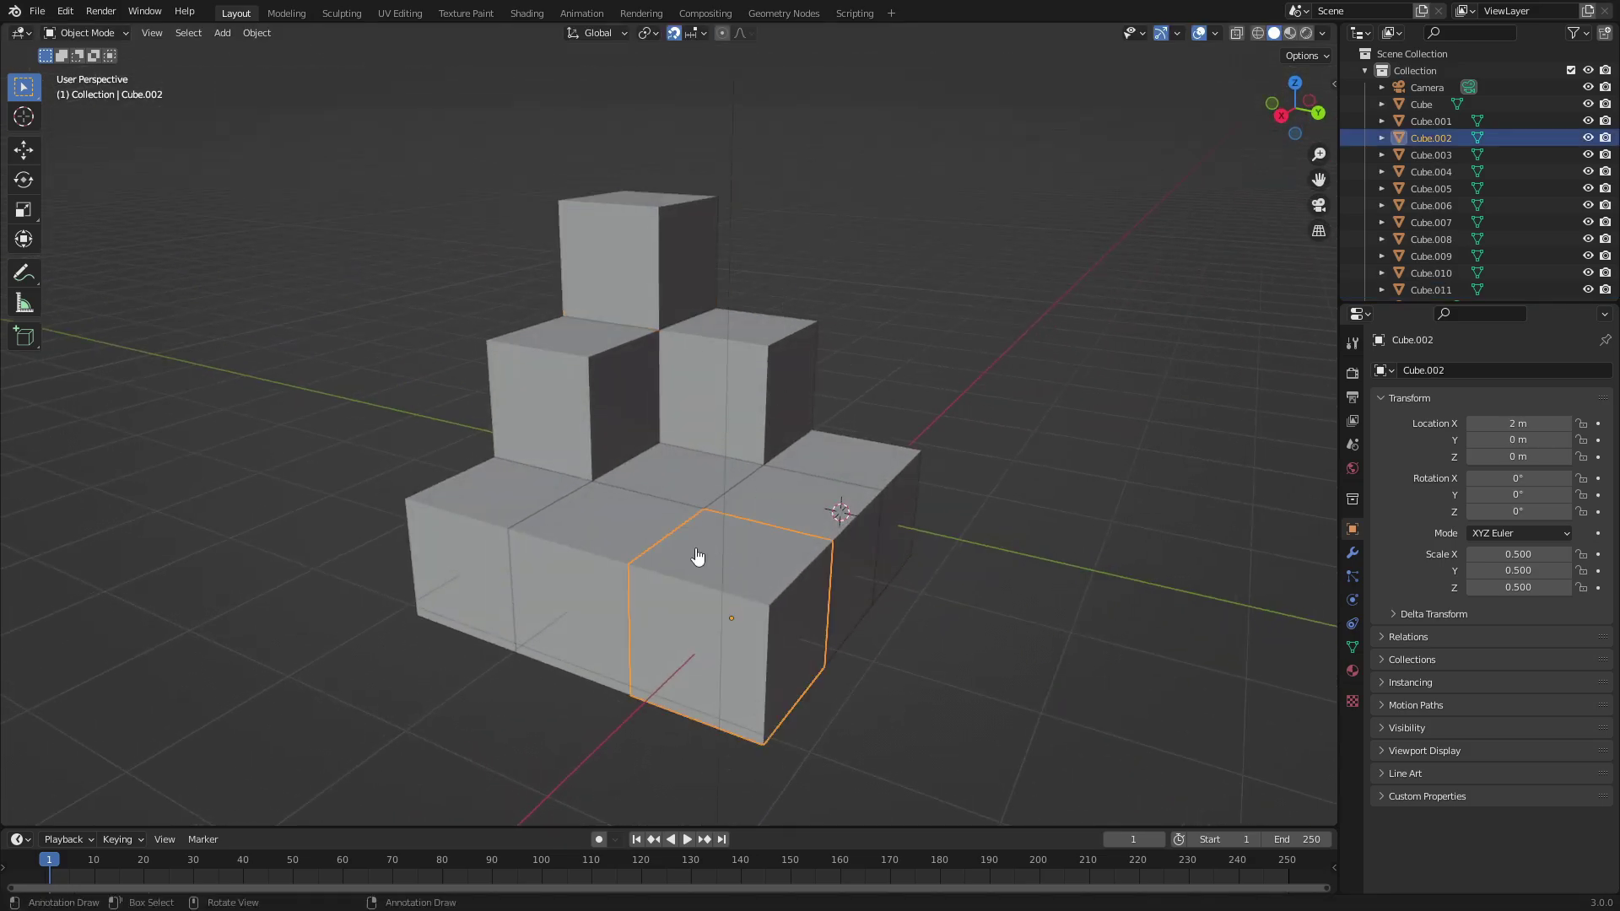
{"action": "key", "text": "Delete"}
{"action": "left_click", "coordinate": [698, 550]}
{"action": "key", "text": "Delete"}
{"action": "left_click", "coordinate": [850, 506]}
{"action": "key", "text": "Delete"}
{"action": "middle_click_drag", "start_coordinate": [850, 506], "coordinate": [893, 517]}
{"action": "left_click_drag", "start_coordinate": [978, 573], "coordinate": [590, 358]}
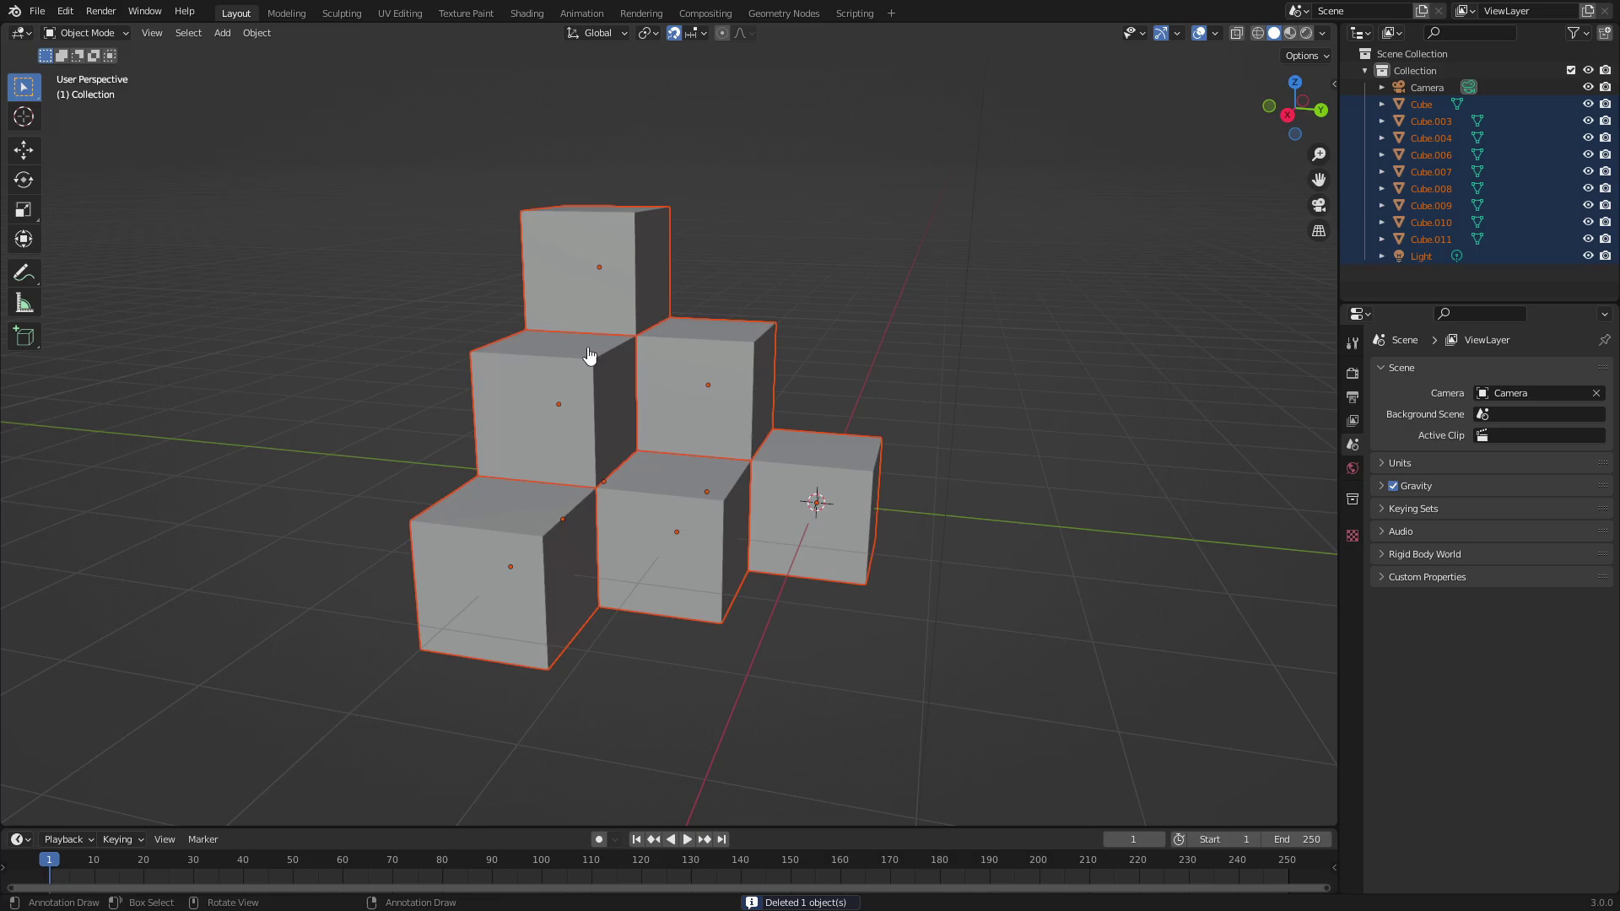
{"action": "middle_click_drag", "start_coordinate": [590, 357], "coordinate": [469, 300]}
{"action": "left_click", "coordinate": [470, 300]}
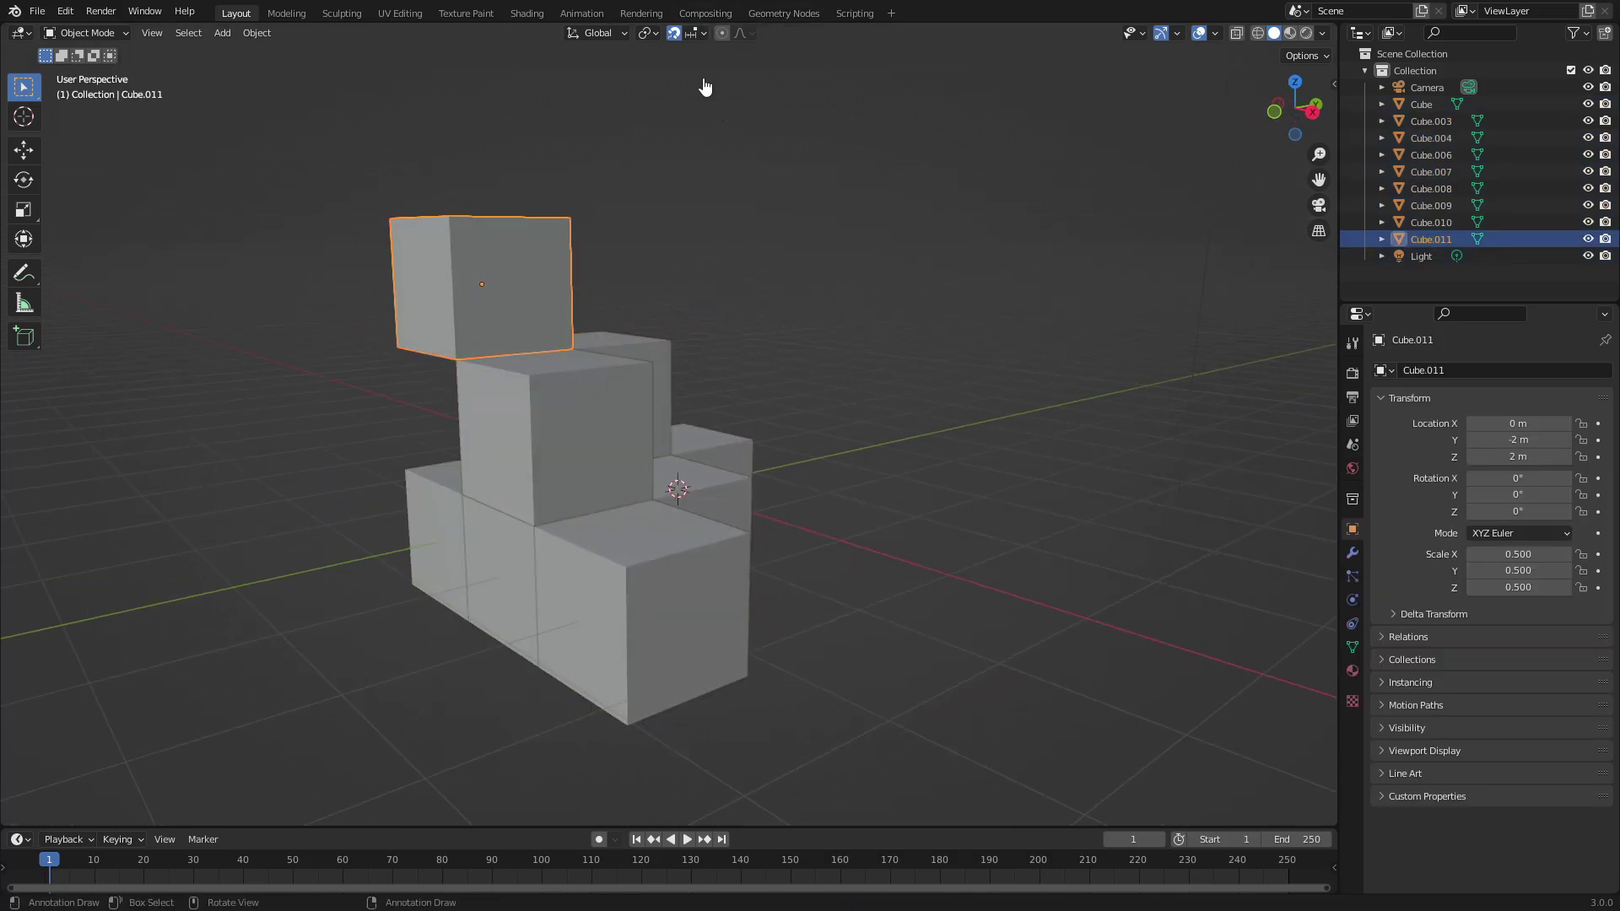
{"action": "left_click", "coordinate": [699, 34]}
{"action": "left_click", "coordinate": [667, 95]}
{"action": "key", "text": "KP_3"}
{"action": "scroll", "coordinate": [669, 326], "scroll_direction": "up", "scroll_amount": 1}
{"action": "key", "text": "g"}
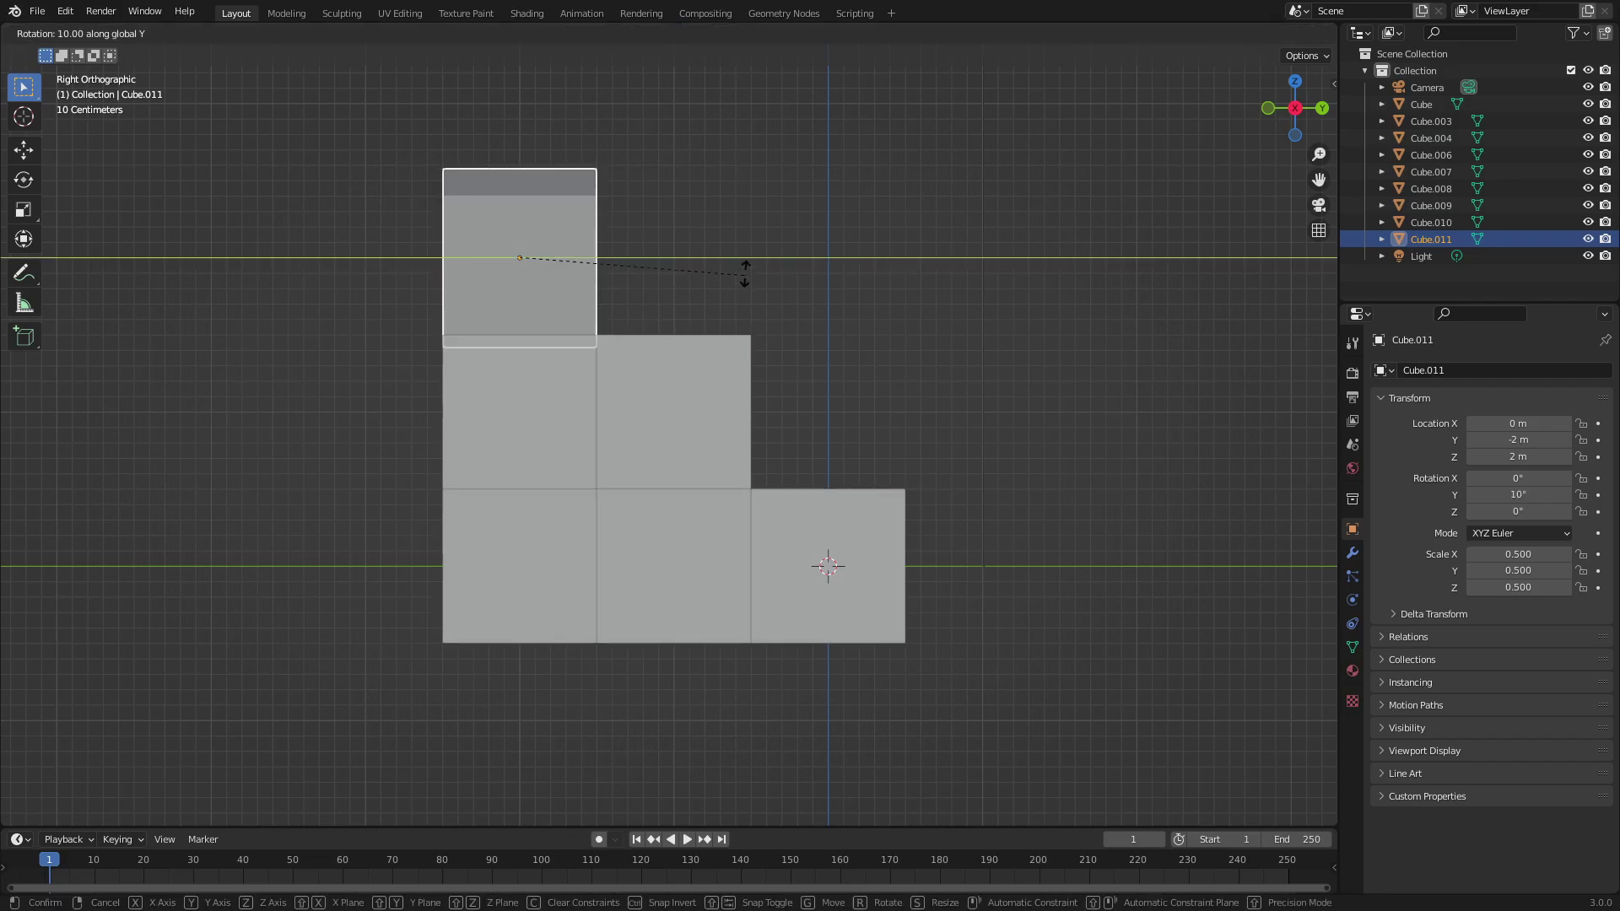
{"action": "key", "text": "Escape"}
{"action": "key", "text": "r"}
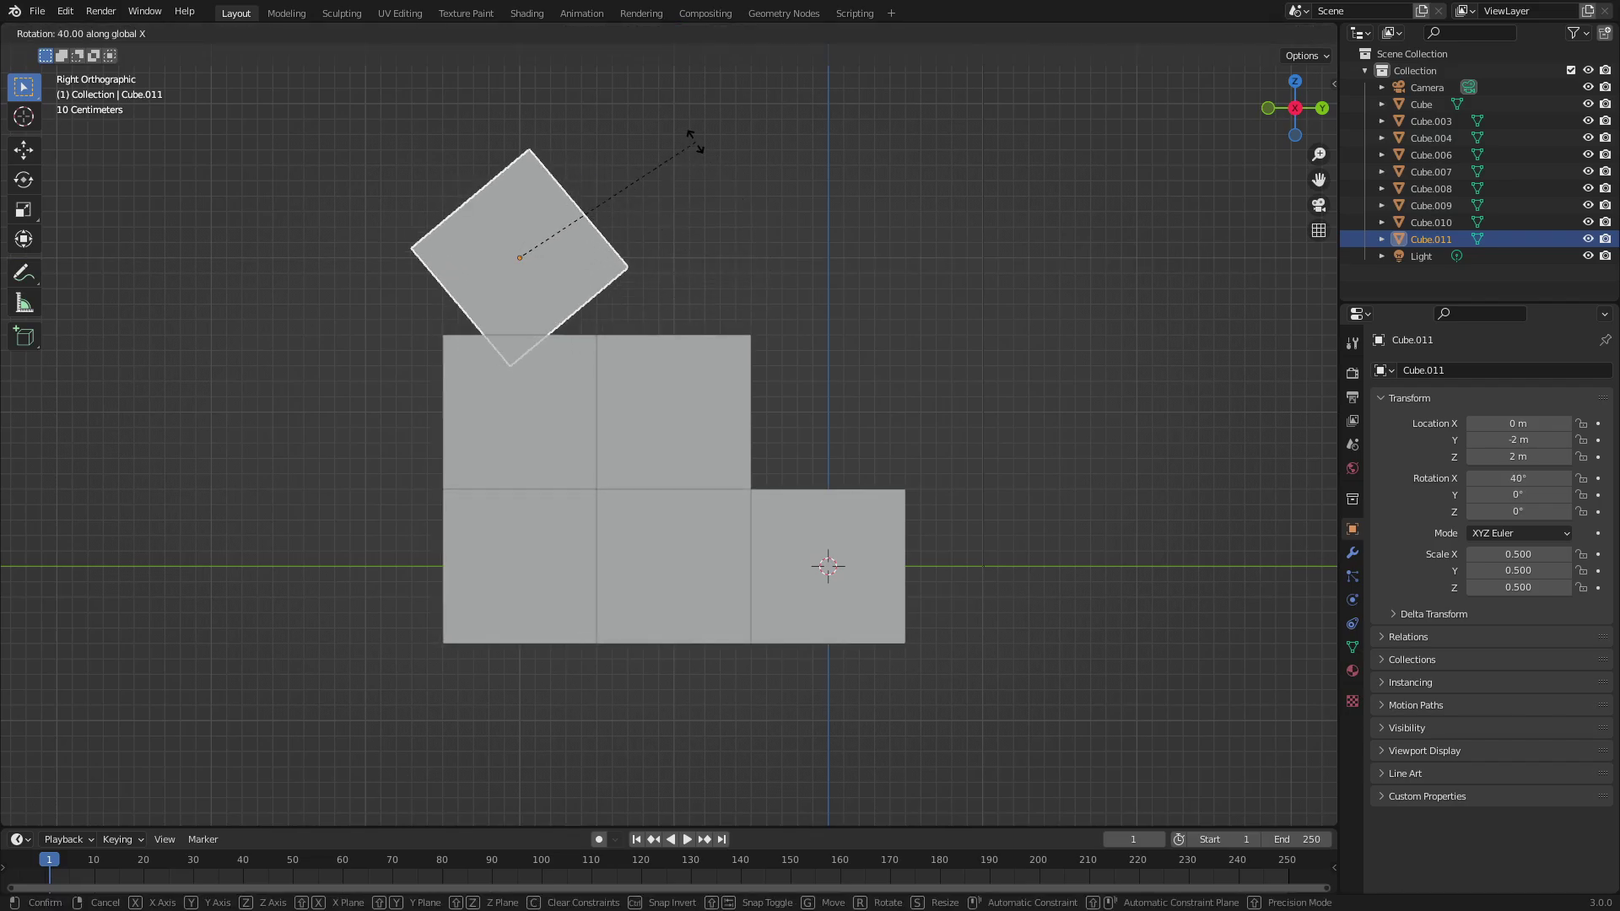
{"action": "key", "text": "Escape"}
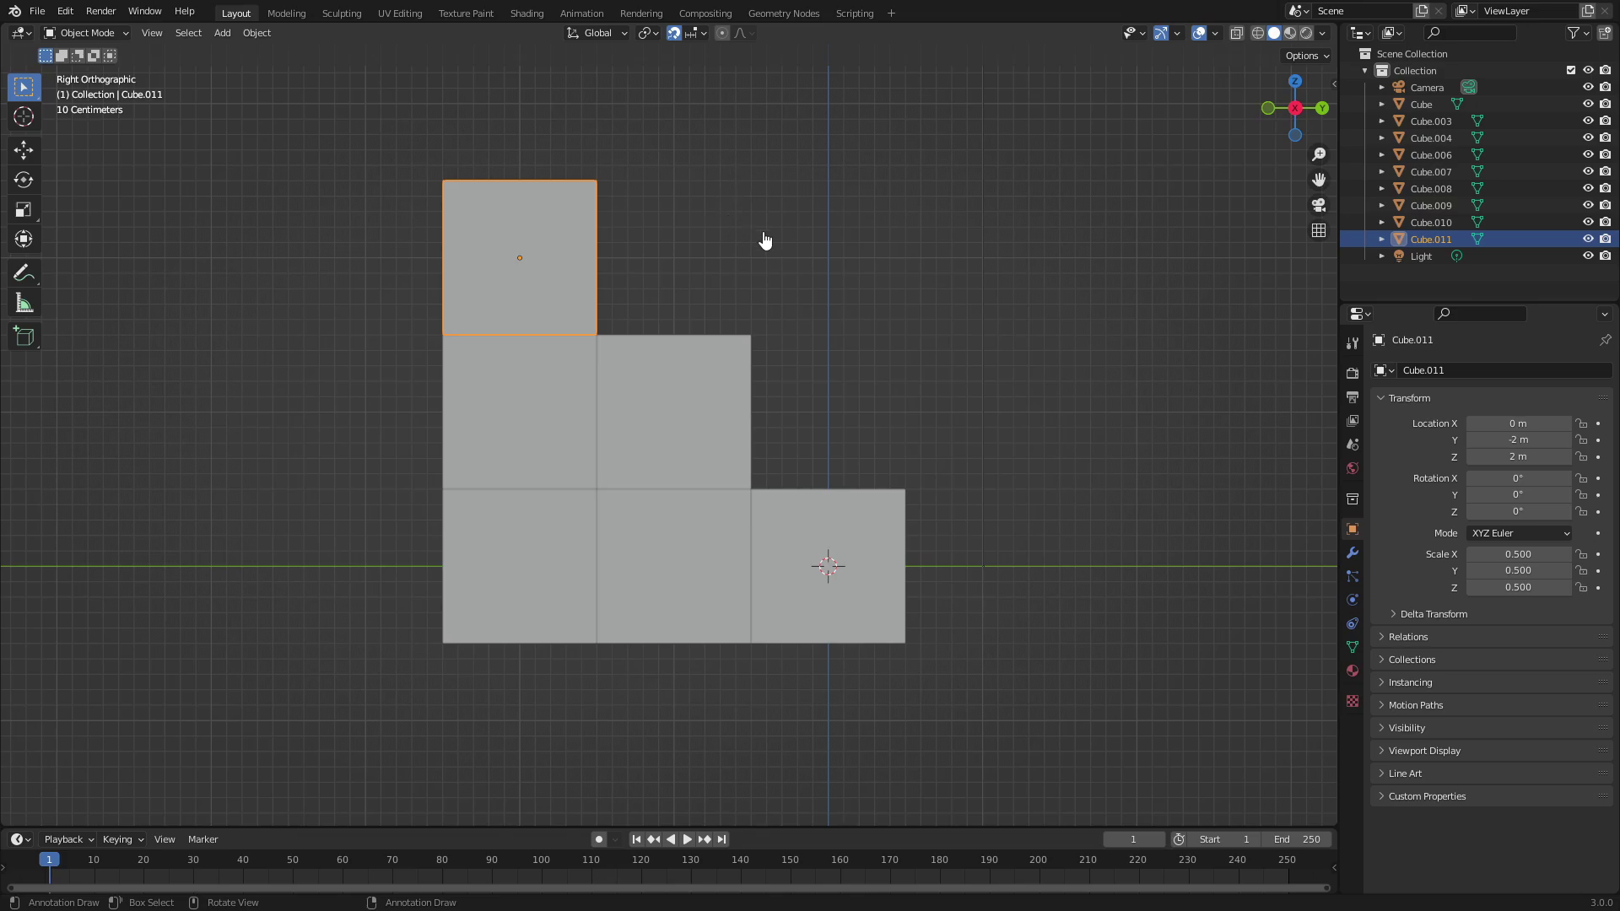
{"action": "middle_click_drag", "start_coordinate": [997, 205], "coordinate": [844, 275]}
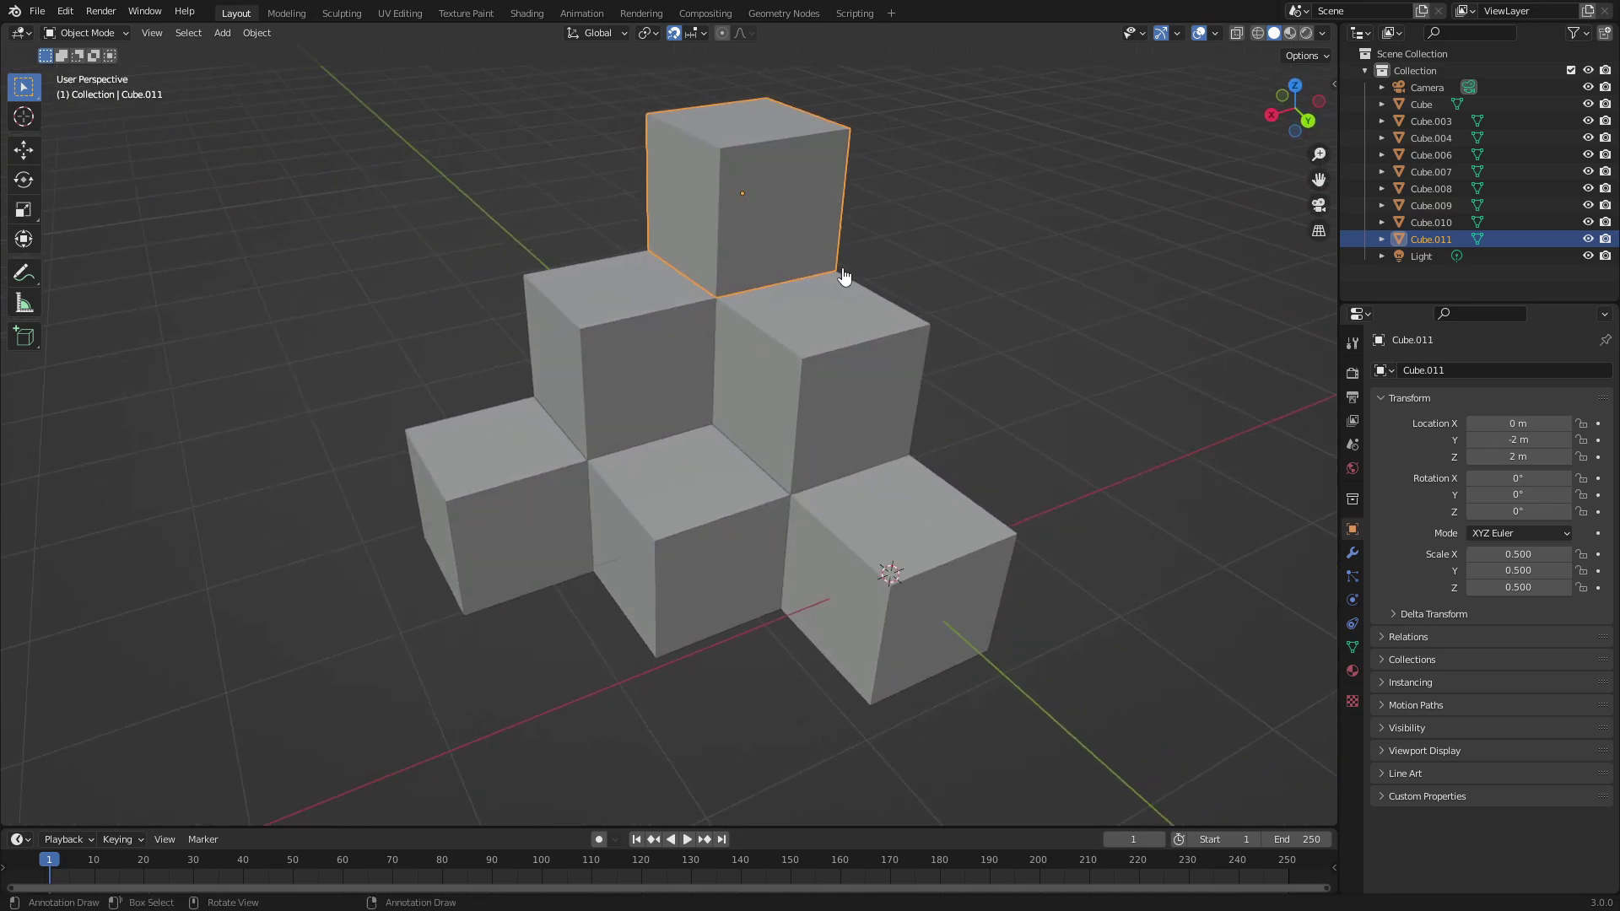
Set Snap To to Edge and drag the top cube with edge snapping.
{"action": "left_click", "coordinate": [694, 36]}
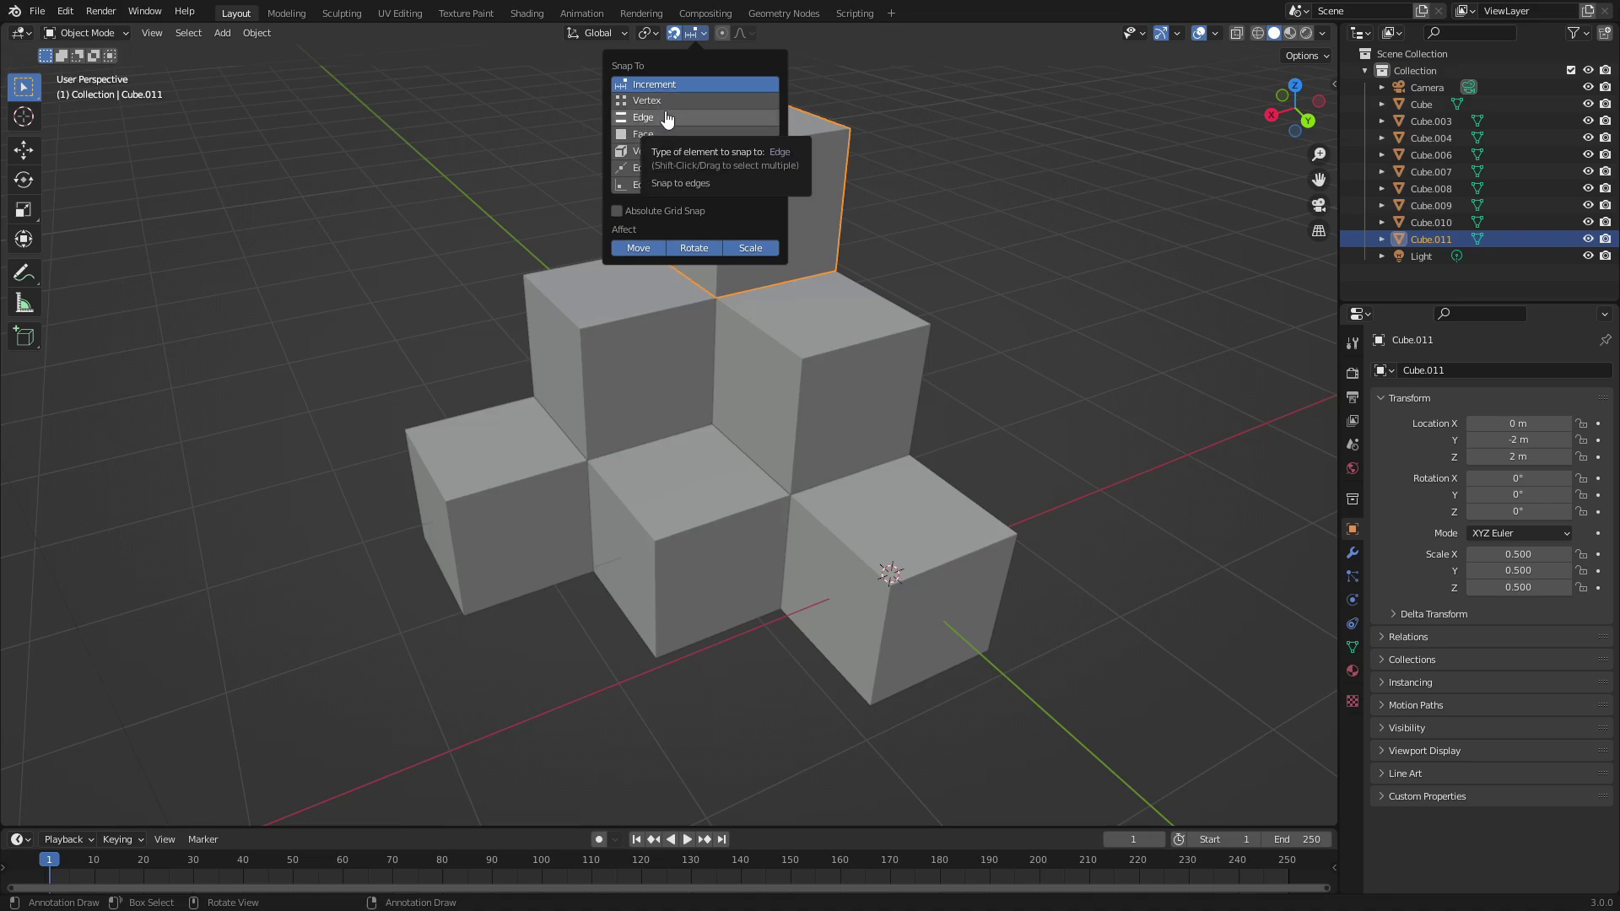
{"action": "left_click", "coordinate": [668, 119]}
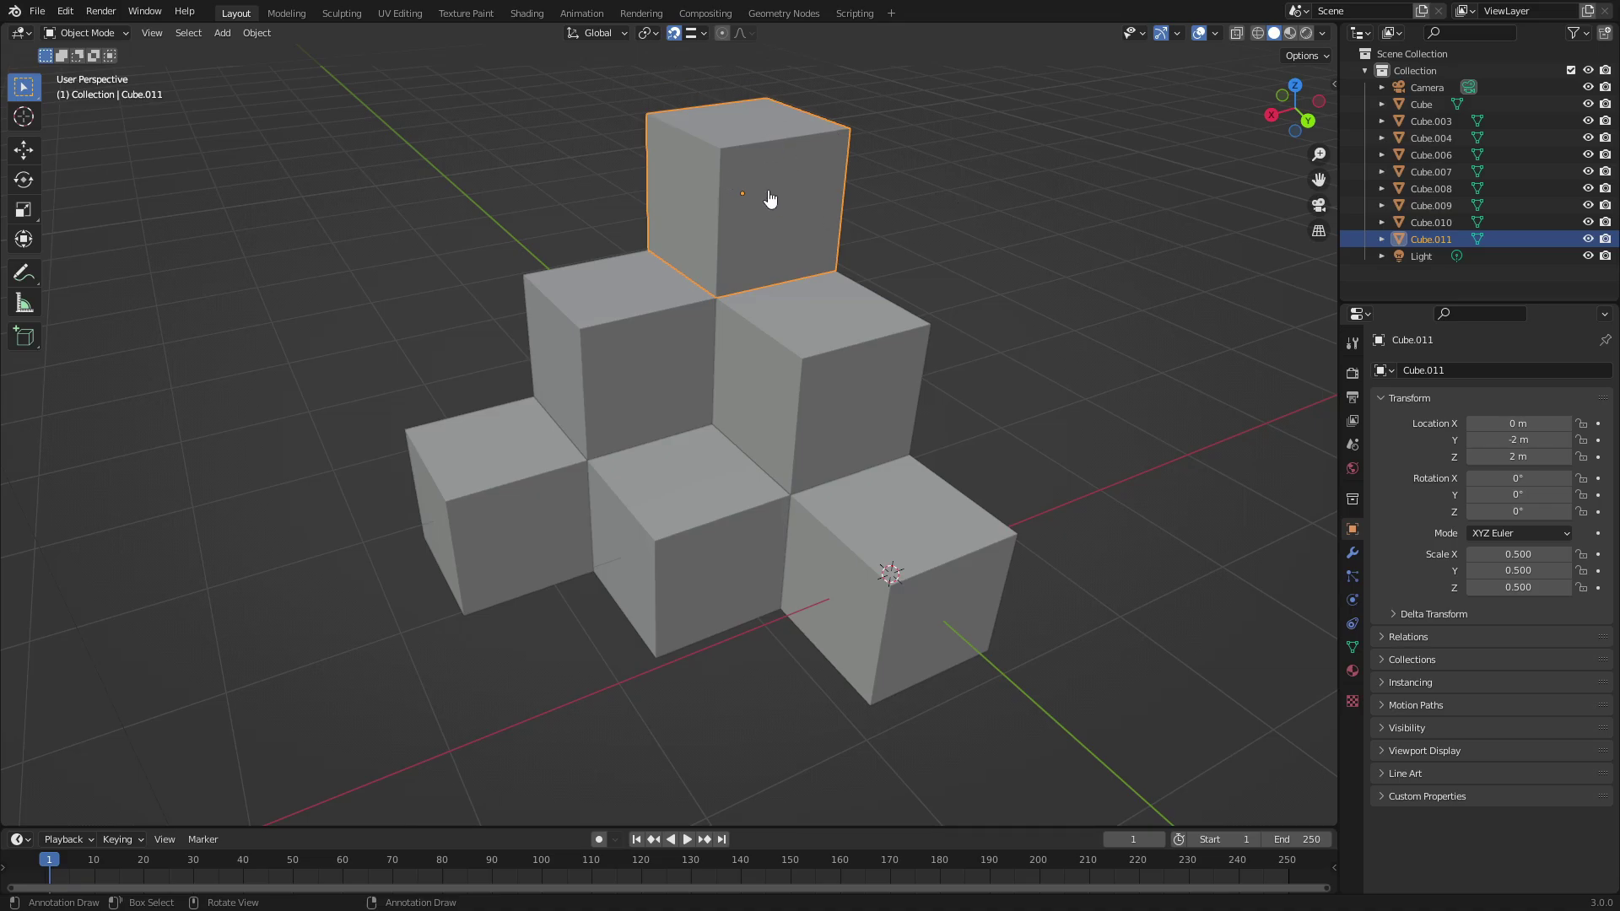
{"action": "left_click_drag", "start_coordinate": [754, 205], "coordinate": [913, 295]}
Move the top cube off the stack with Ctrl snapping to float at X -1.9184, Z 1.4507 m.
{"action": "left_click", "coordinate": [703, 33]}
{"action": "key", "text": "g"}
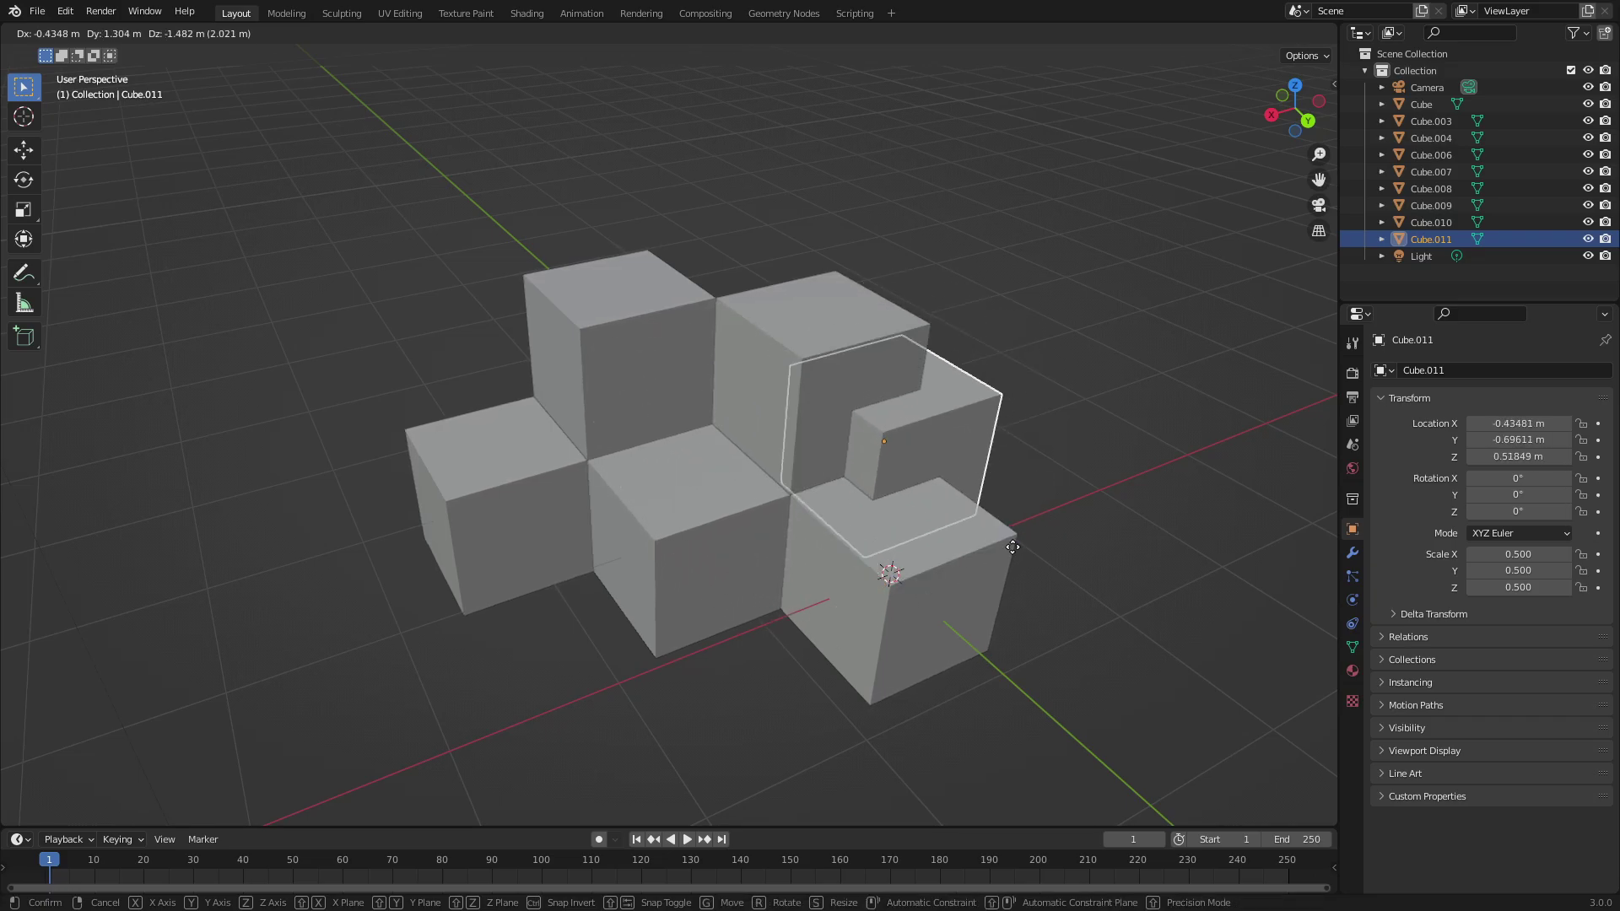
{"action": "key", "text": "Escape"}
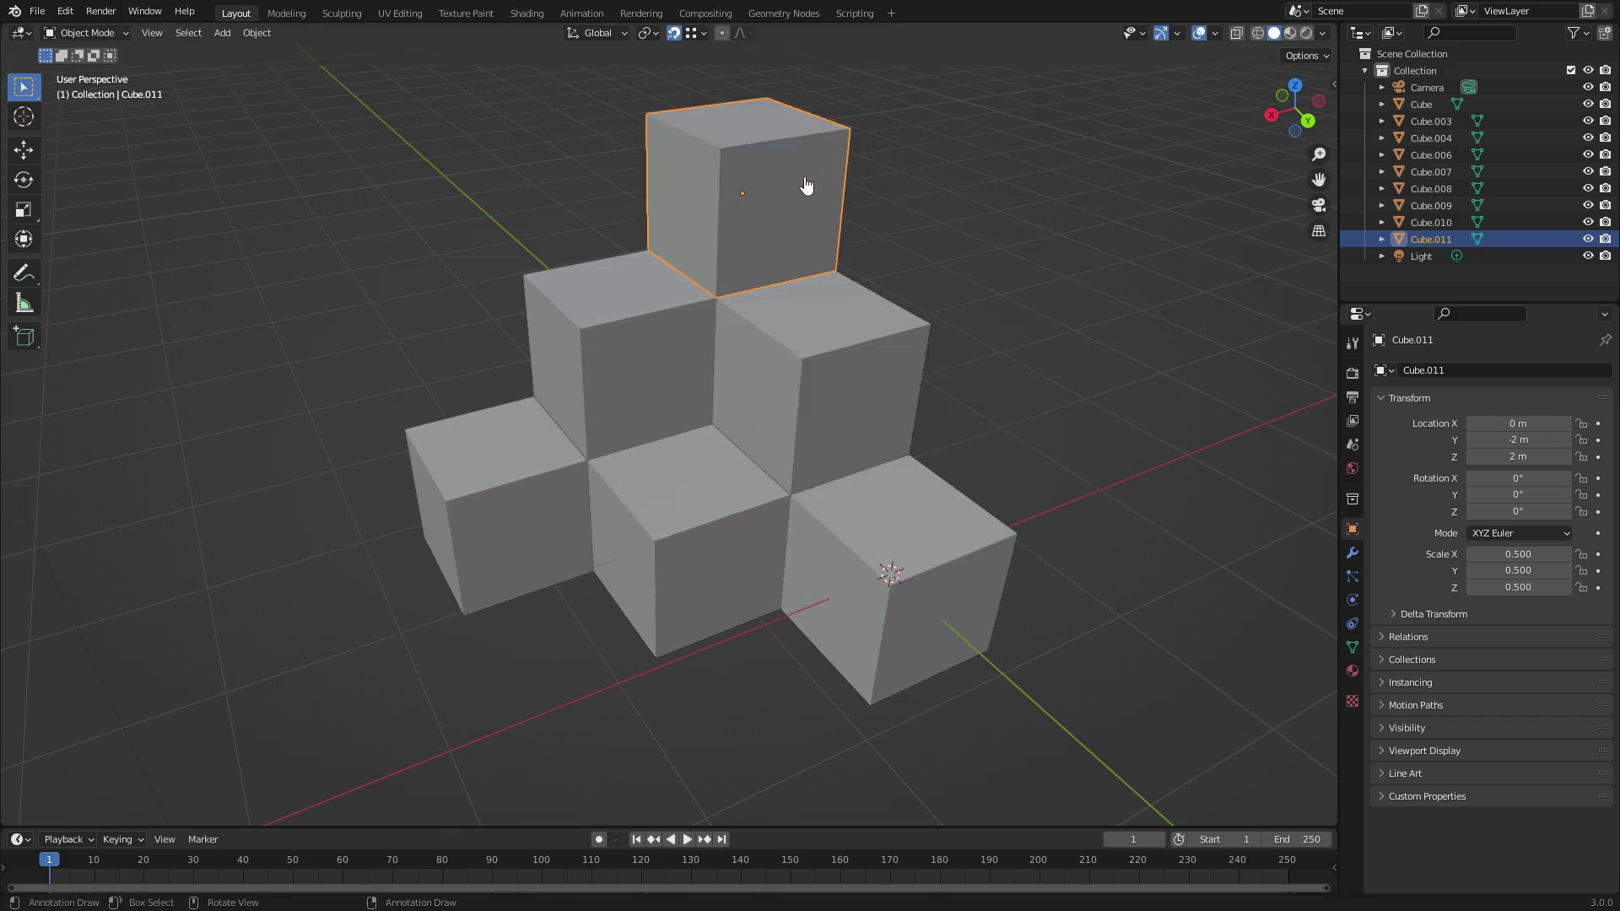
{"action": "key", "text": "g"}
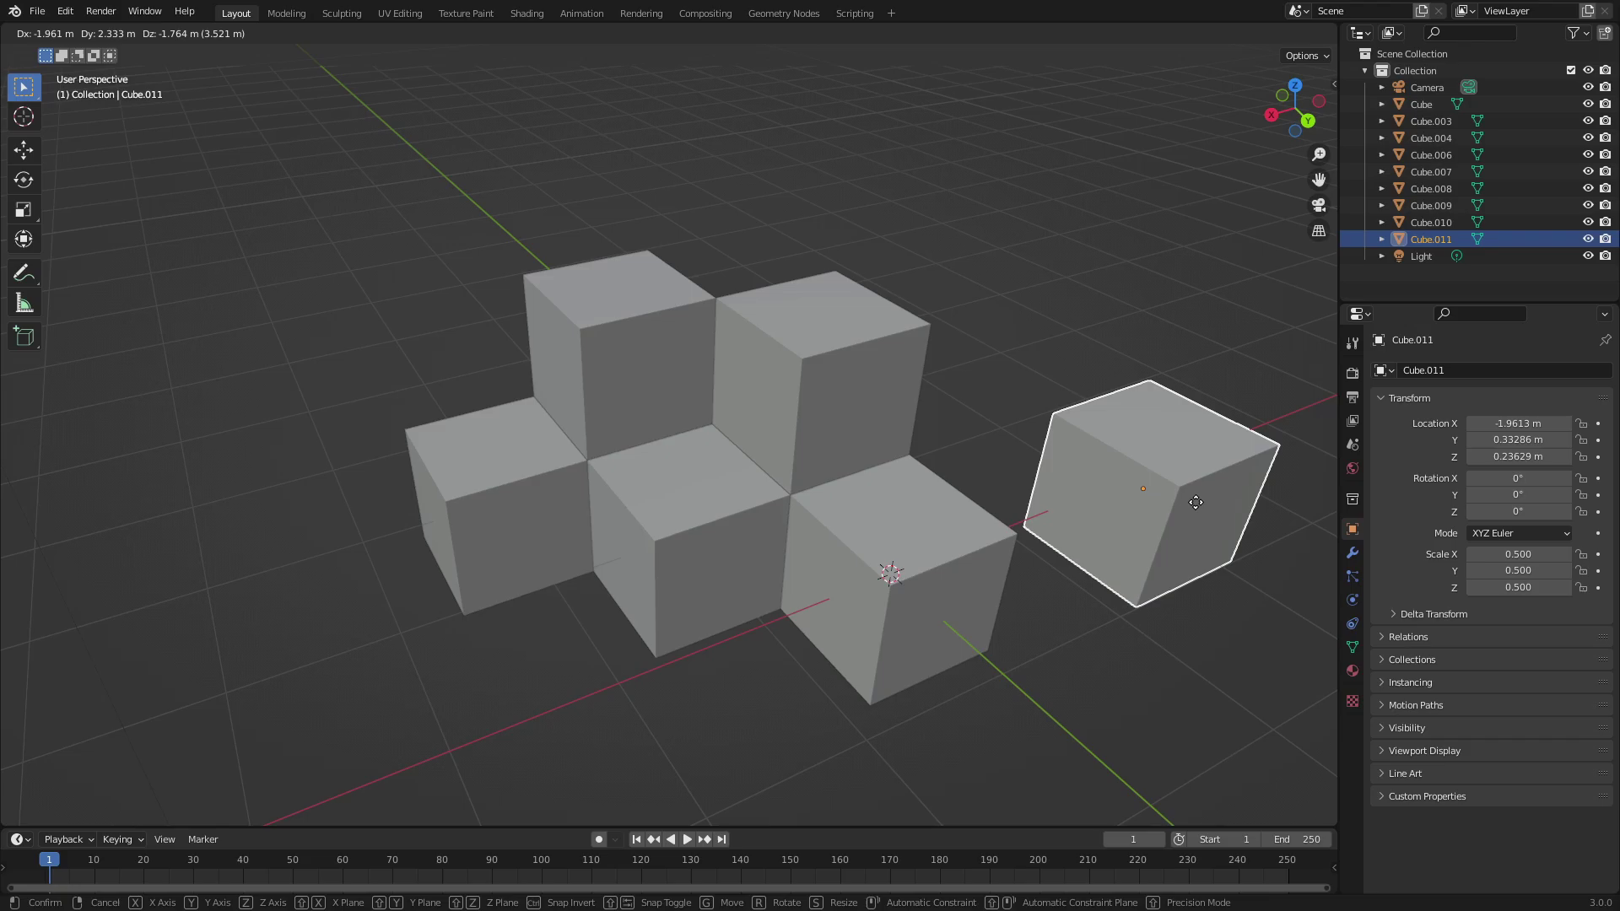
{"action": "key", "text": "ctrl"}
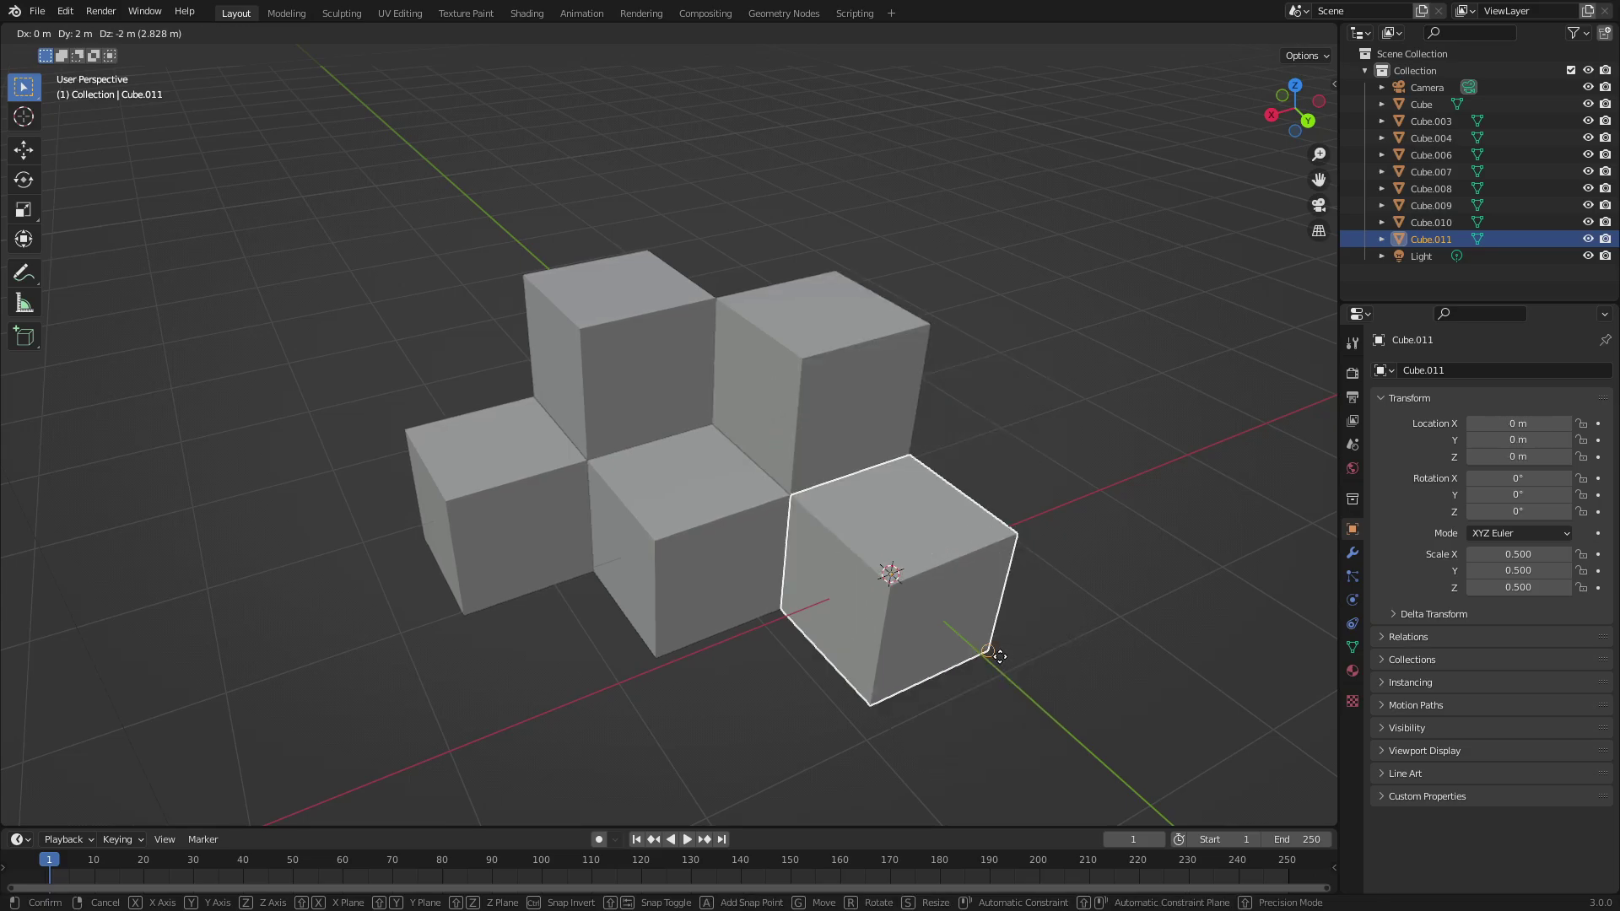
{"action": "key", "text": "Escape"}
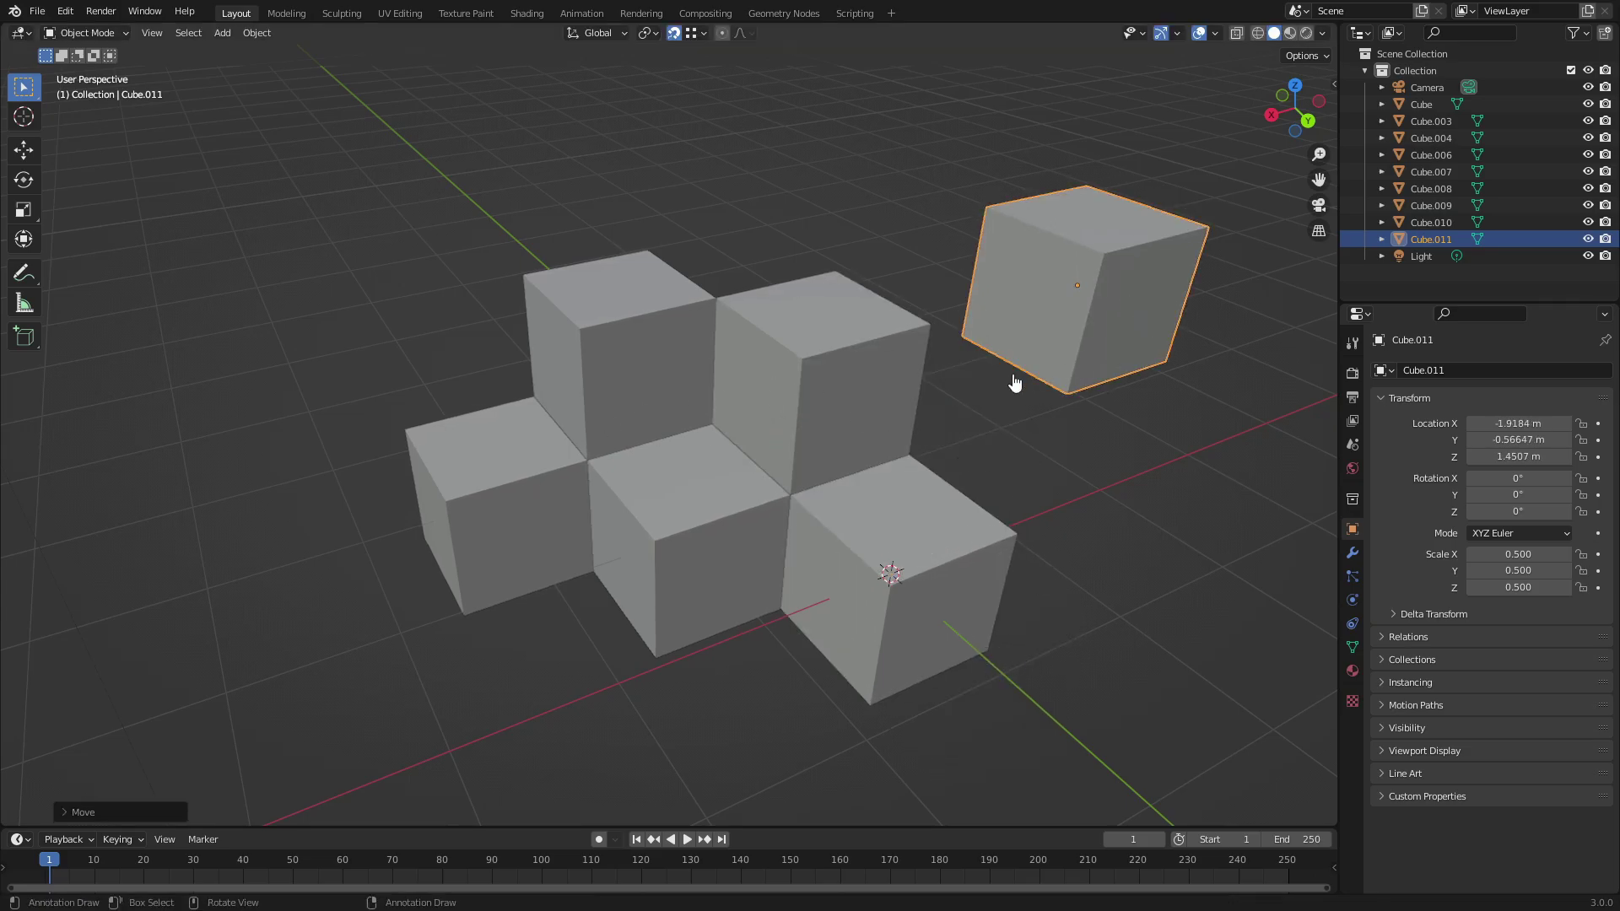
{"action": "key", "text": "g"}
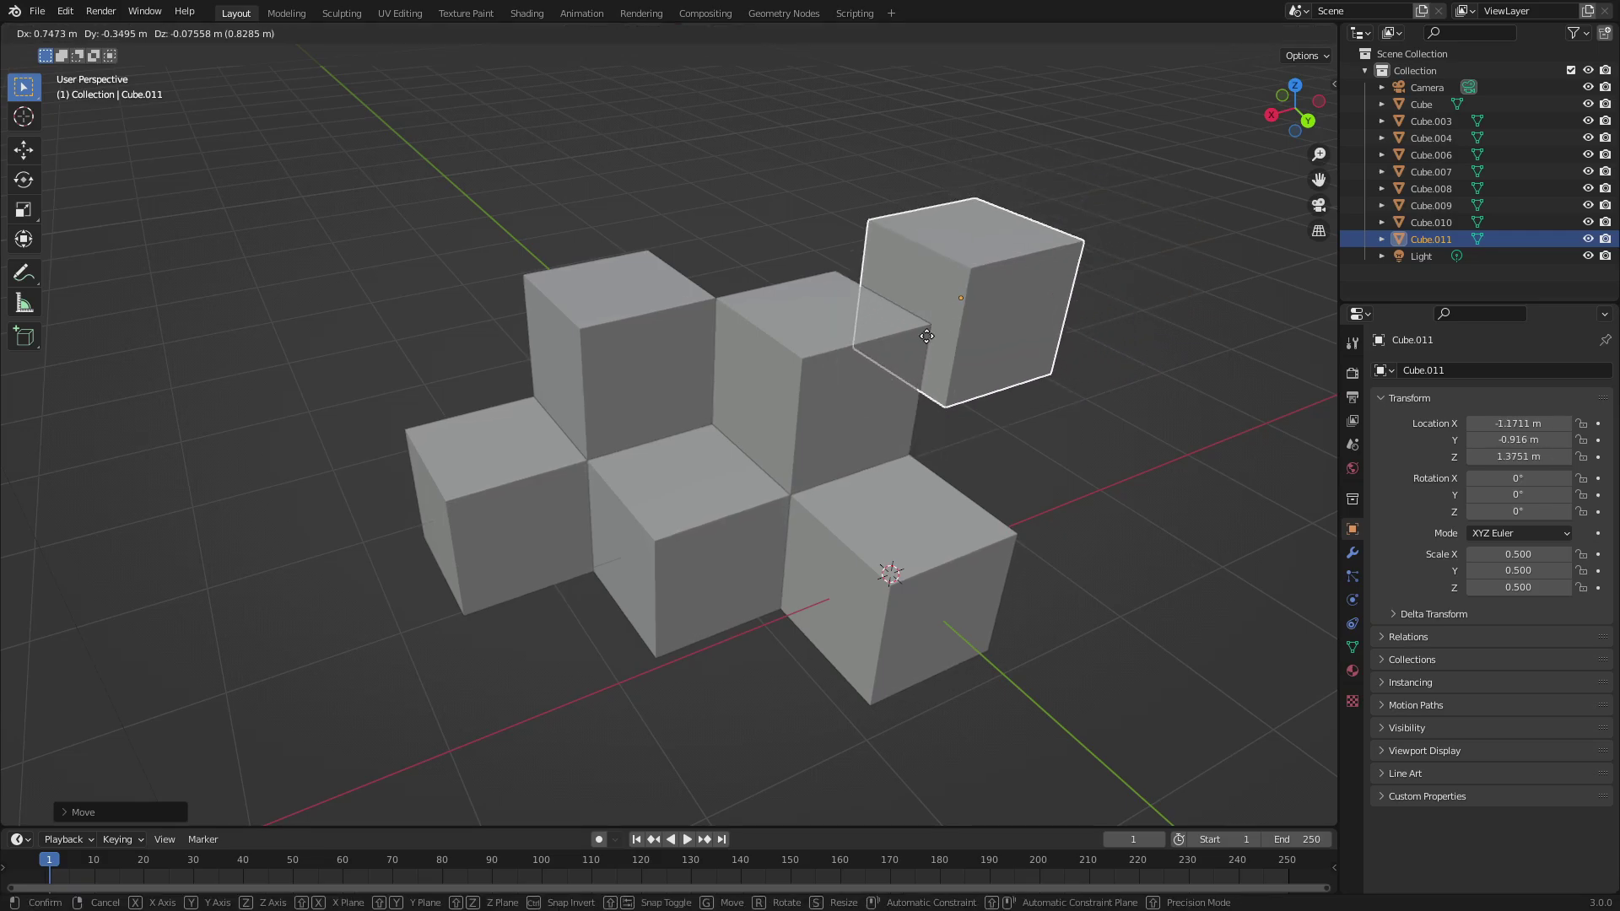
{"action": "key", "text": "Escape"}
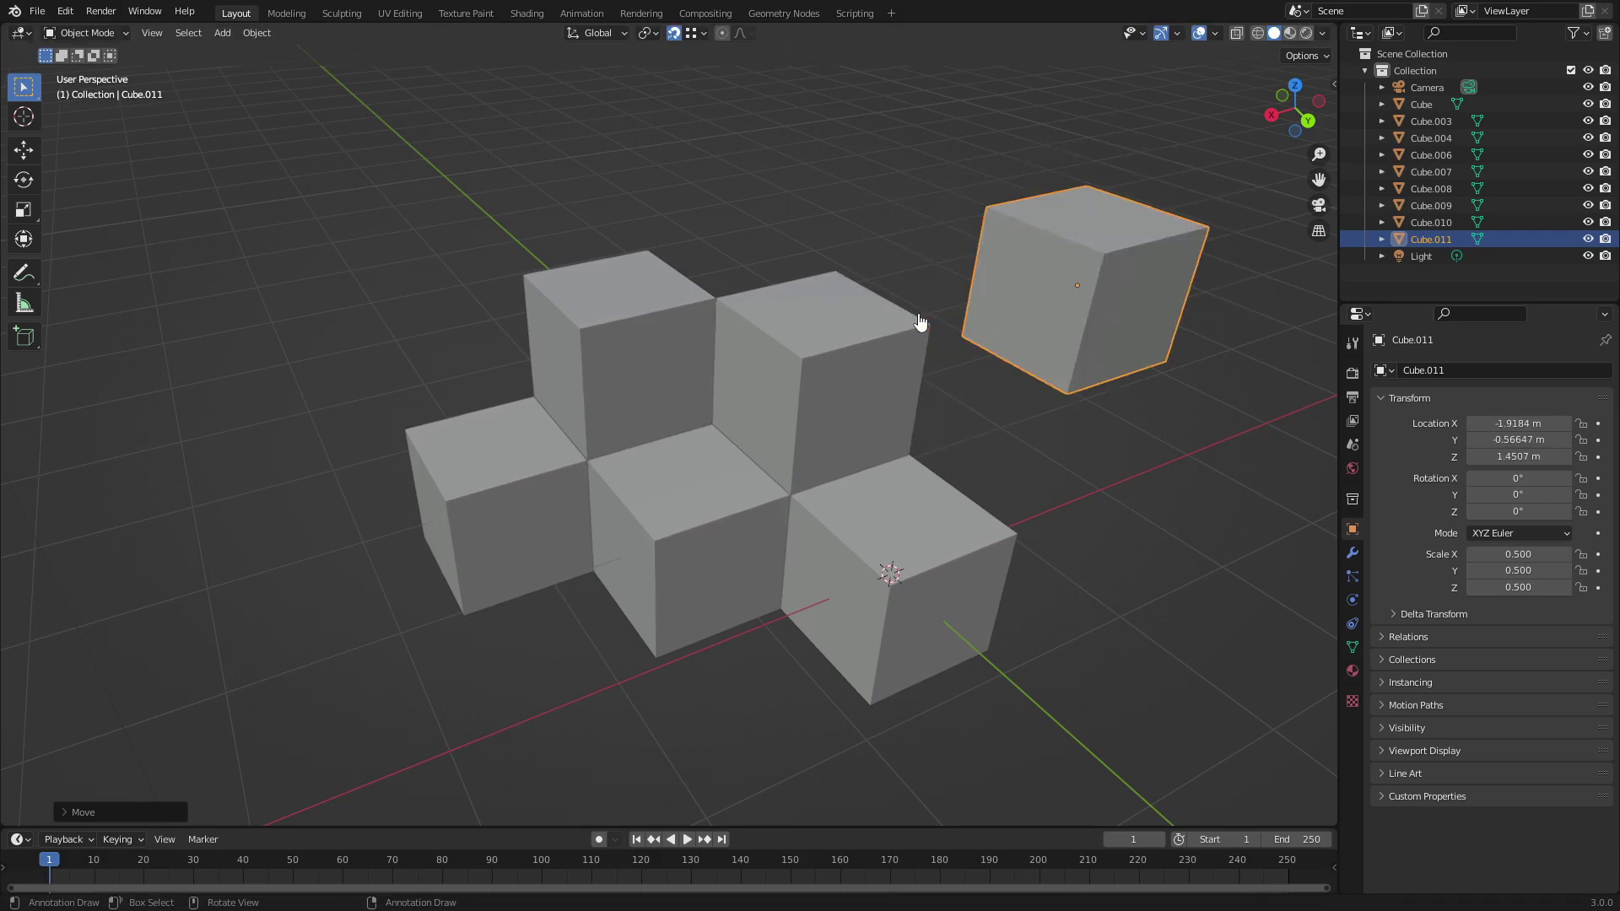
Select the floating cube Cube.011 alone and delete it.
{"action": "left_click_drag", "start_coordinate": [1147, 684], "coordinate": [469, 287], "text": "shift"}
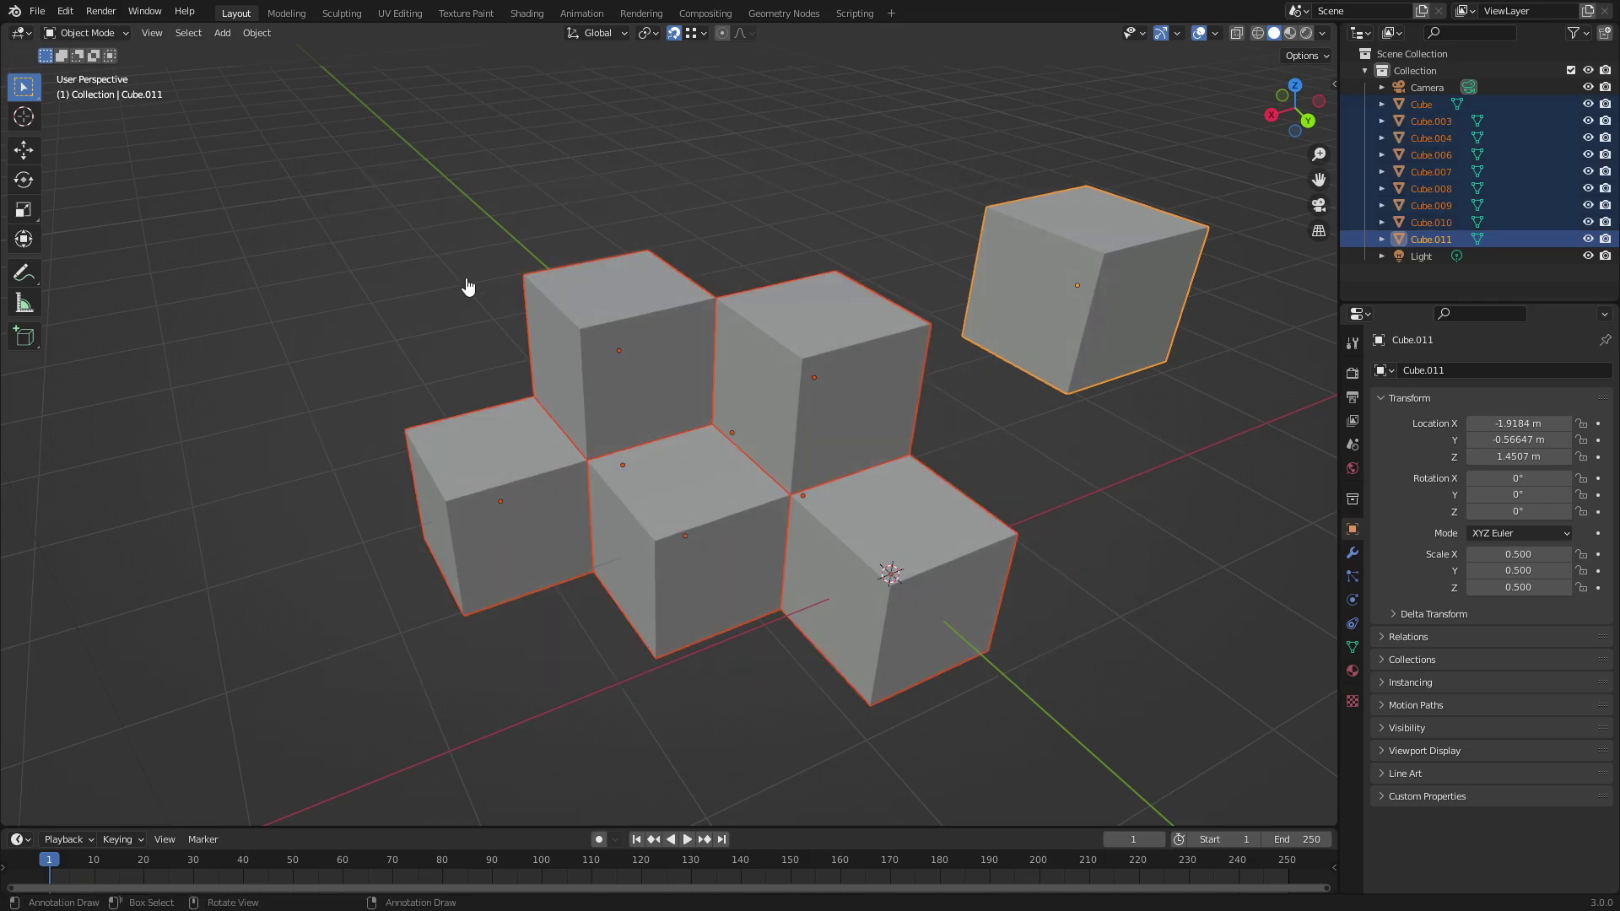
{"action": "middle_click_drag", "start_coordinate": [625, 348], "coordinate": [773, 451]}
{"action": "left_click", "coordinate": [300, 416]}
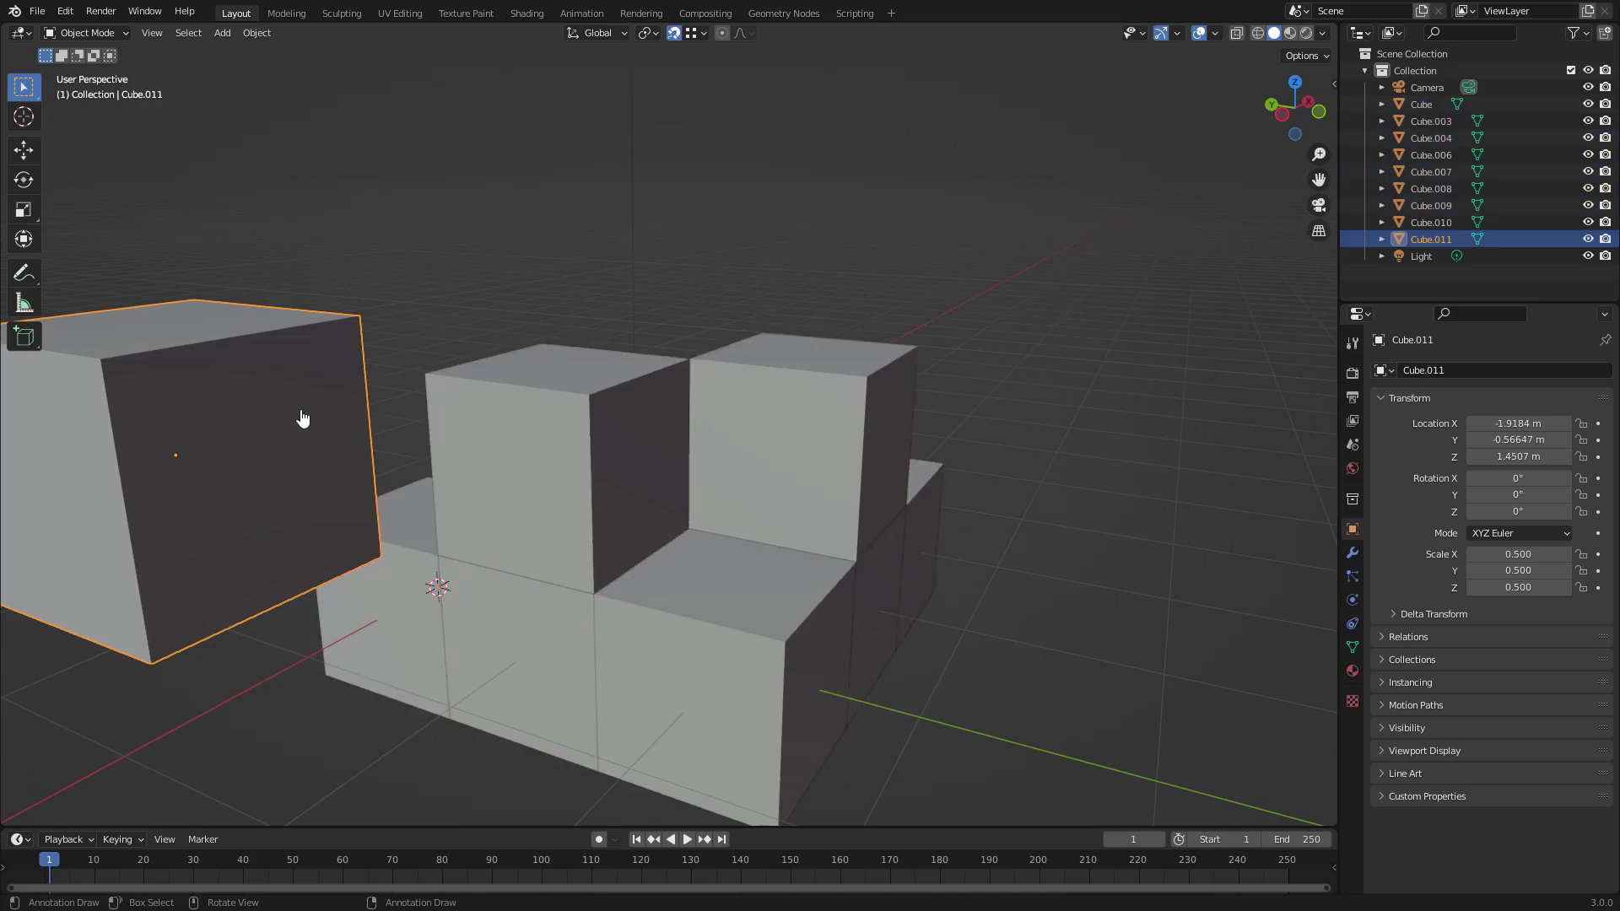
{"action": "key", "text": "Delete"}
Try raising back cube Cube.006, undo it back to Z 0 m, and deselect everything.
{"action": "middle_click_drag", "start_coordinate": [742, 600], "coordinate": [793, 597]}
{"action": "left_click", "coordinate": [792, 597]}
{"action": "left_click_drag", "start_coordinate": [793, 596], "coordinate": [864, 239]}
{"action": "middle_click_drag", "start_coordinate": [864, 239], "coordinate": [947, 362]}
{"action": "key", "text": "ctrl+z"}
{"action": "left_click", "coordinate": [1038, 354]}
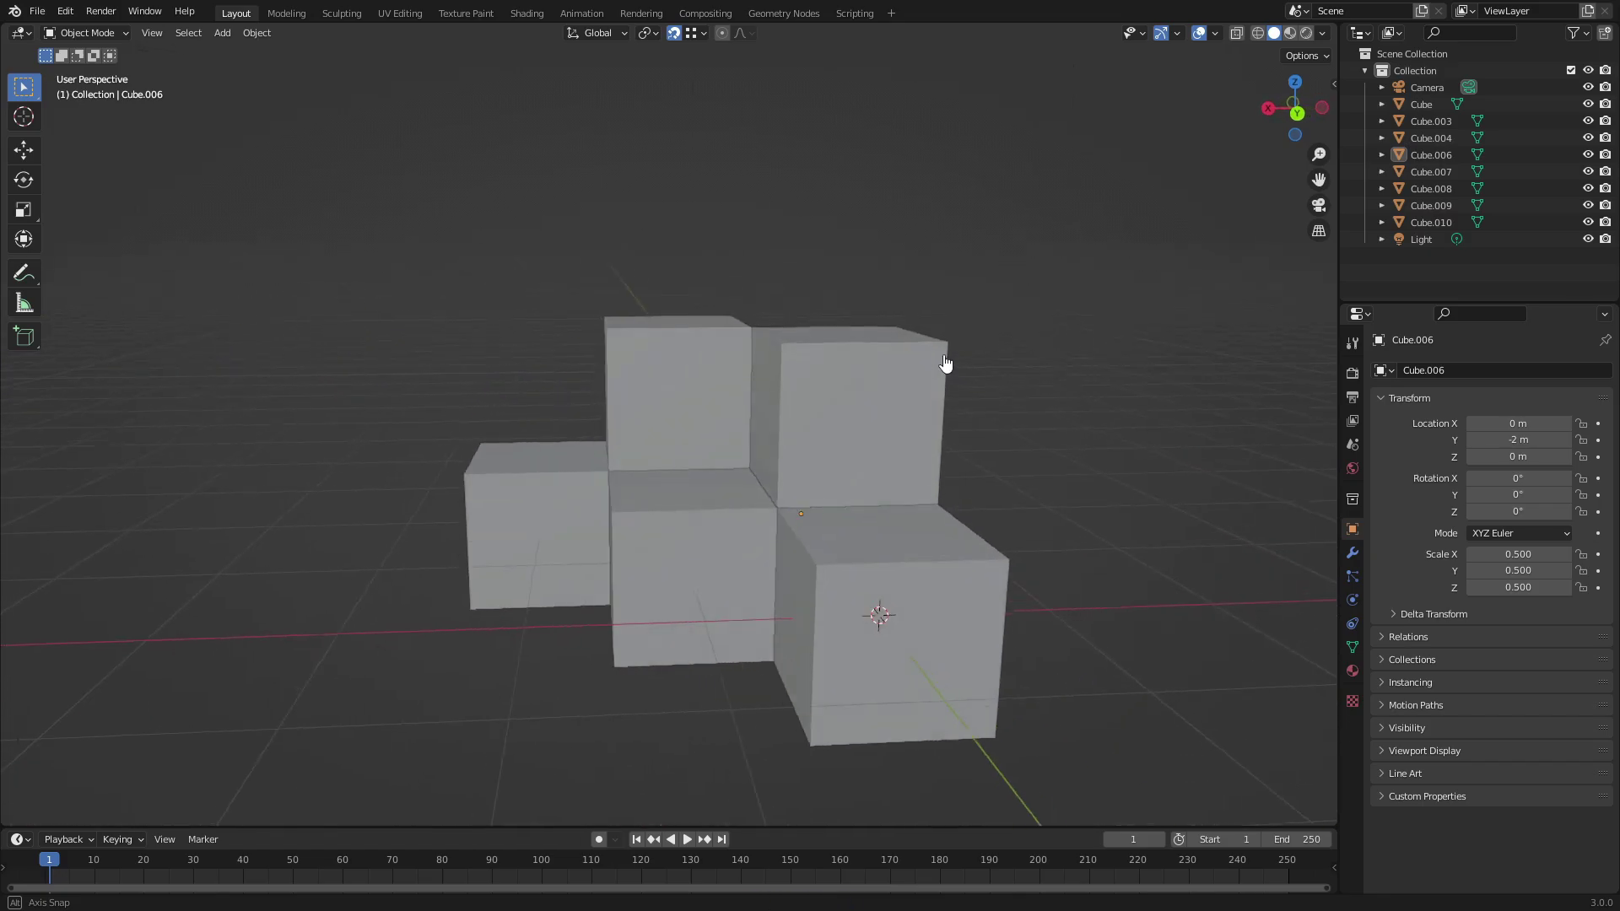